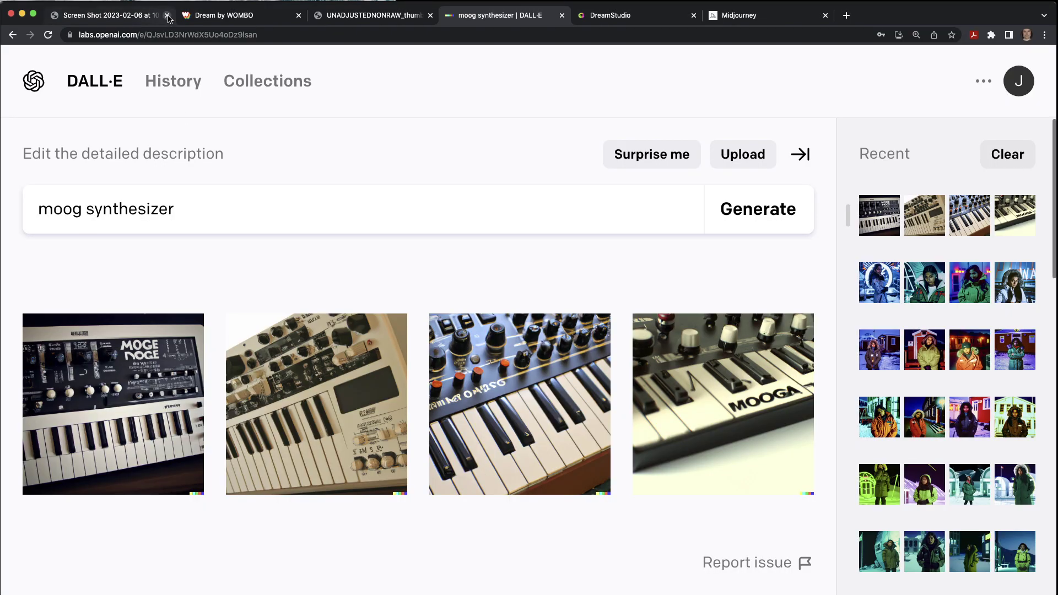
Step: Switch to the browser tab showing the colourful Screen Shot PNG collage
click(127, 14)
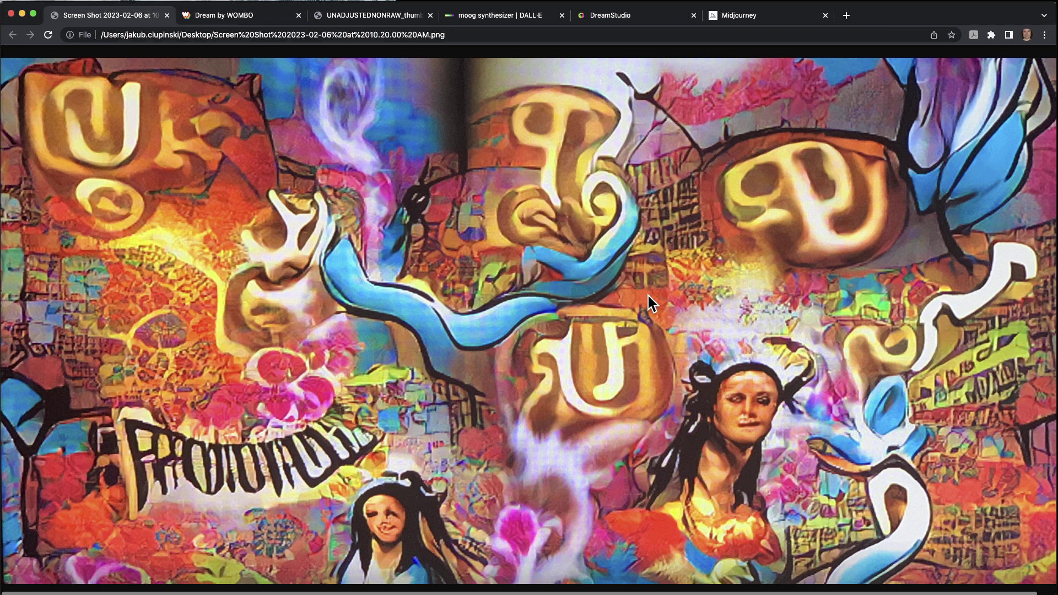
Step: Browse the Dream by WOMBO profile gallery, then bring up the black-and-white synthesizer photo
click(253, 17)
scroll(461, 305, down, 15)
scroll(463, 299, down, 20)
scroll(463, 299, down, 20)
scroll(467, 297, up, 20)
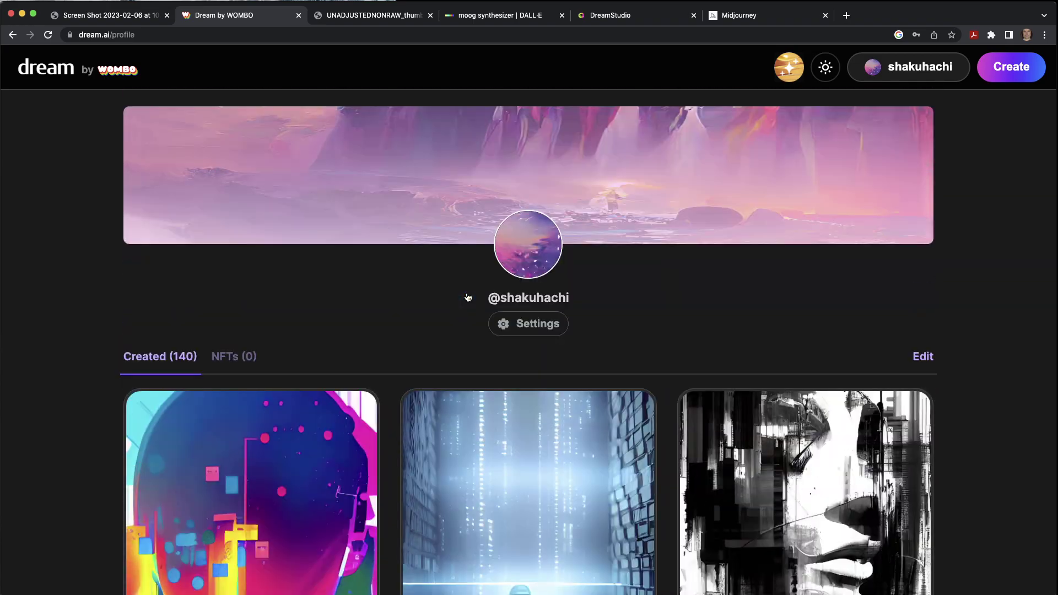
scroll(467, 297, down, 15)
scroll(465, 294, down, 20)
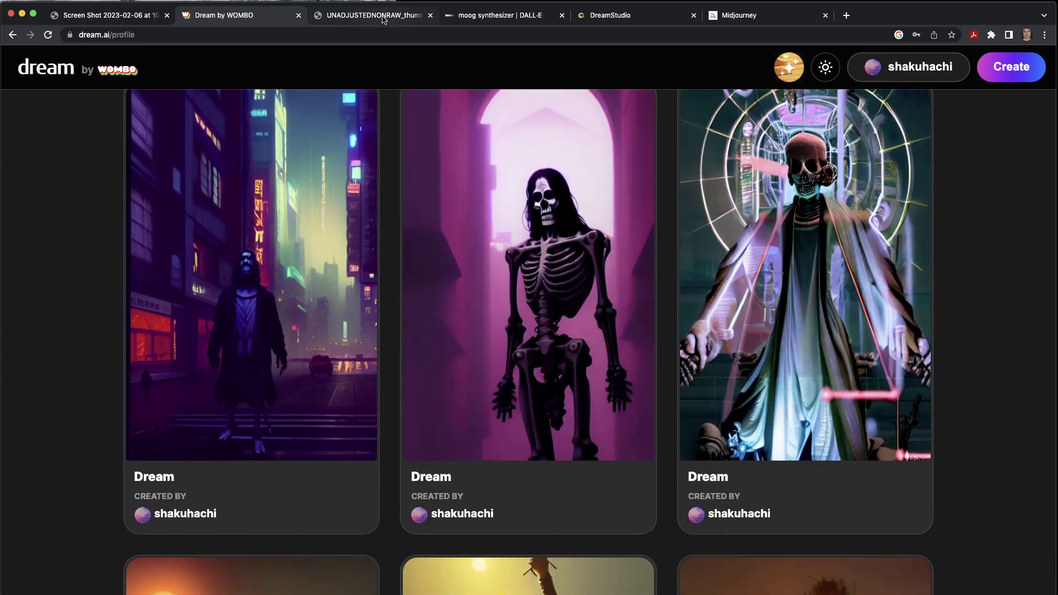
click(375, 15)
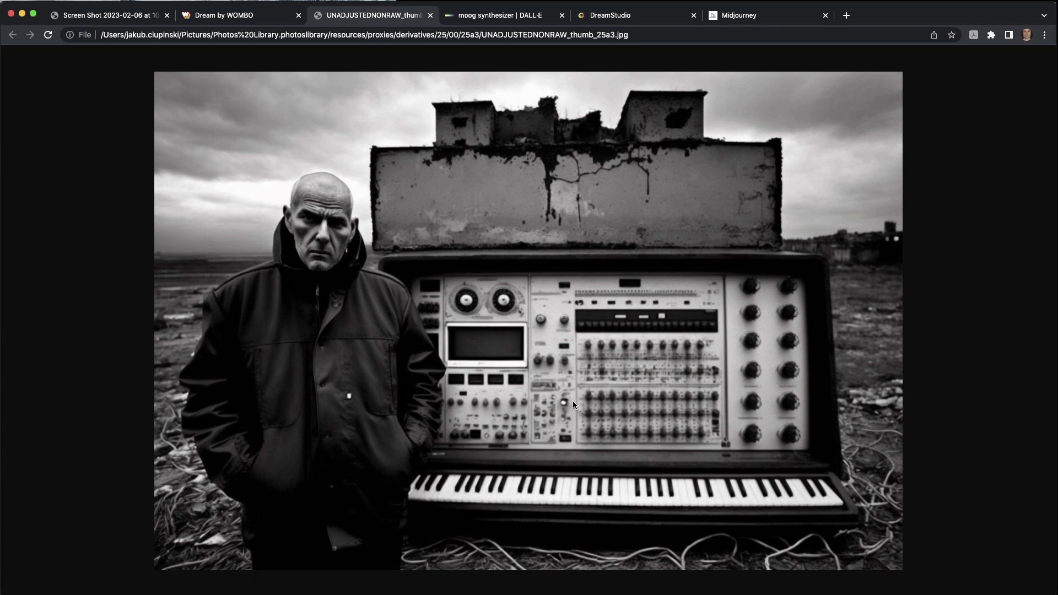
Step: Flip between the screenshot, synthesizer photo and WOMBO tabs, ending on DALL·E's 'moog synthesizer' results
click(134, 16)
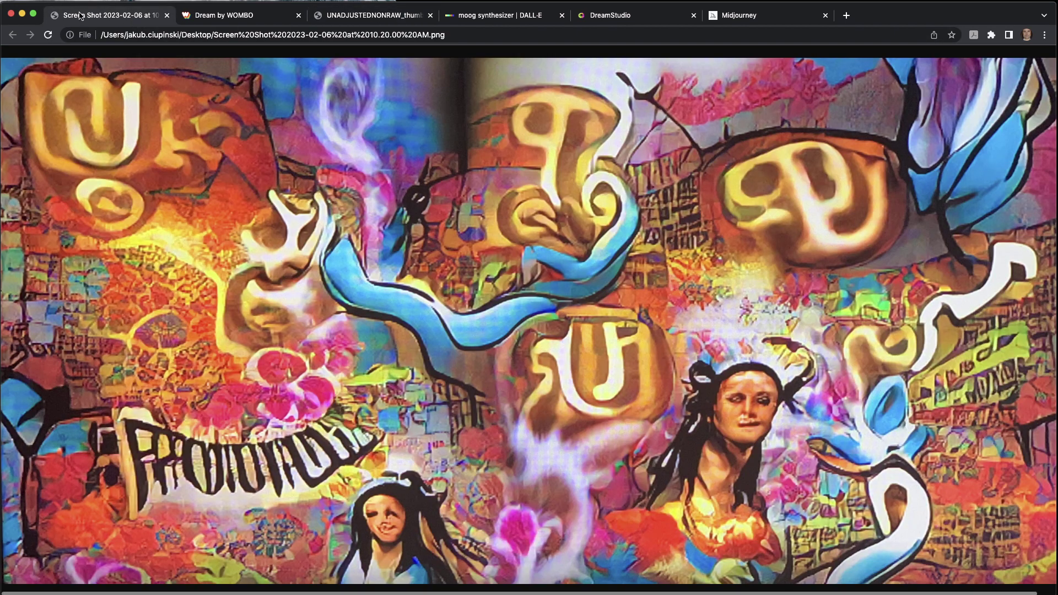
click(366, 18)
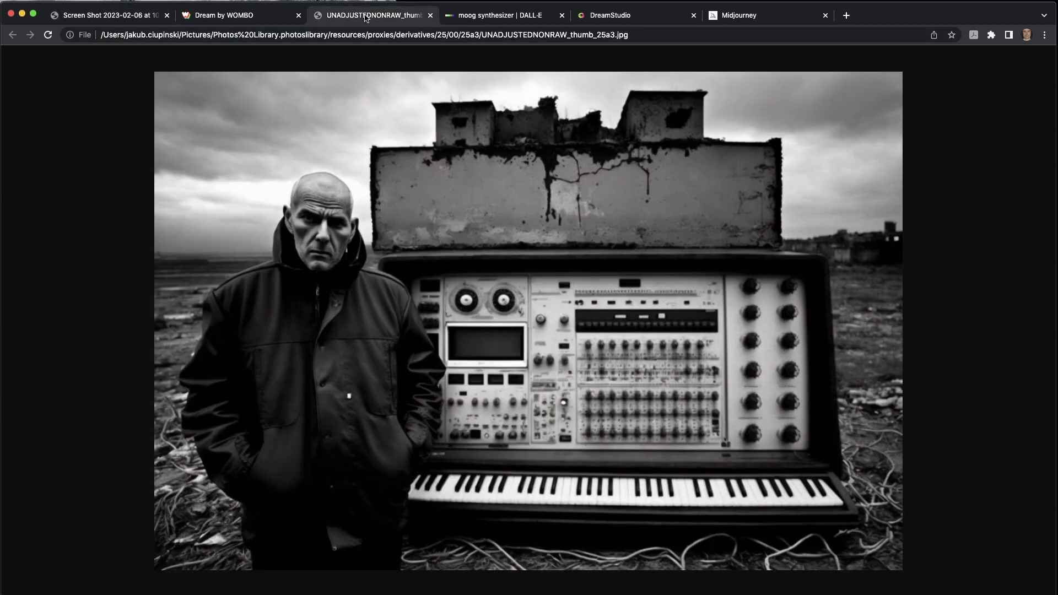
click(97, 17)
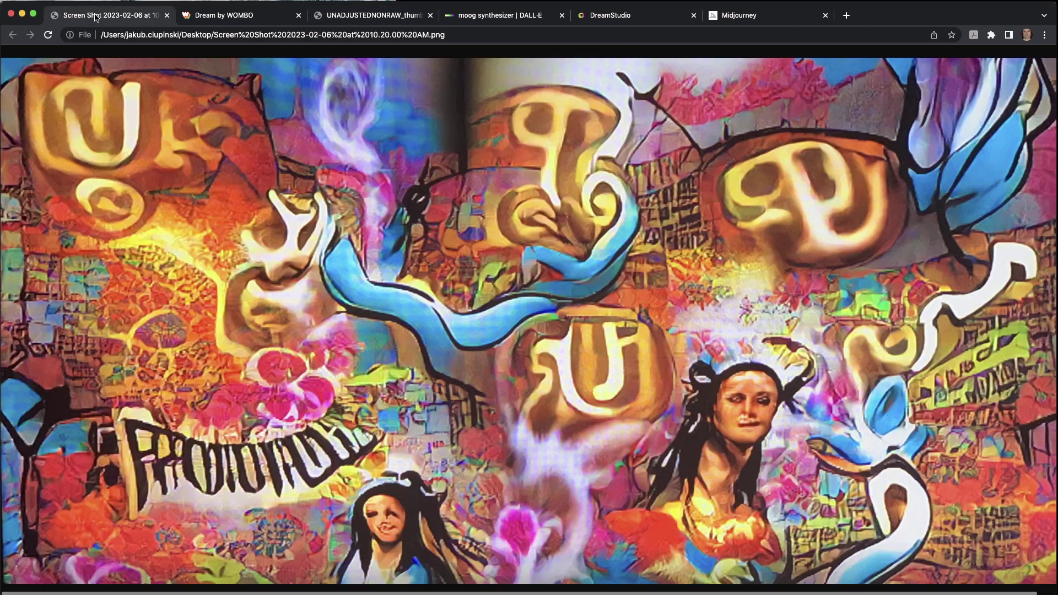
click(344, 23)
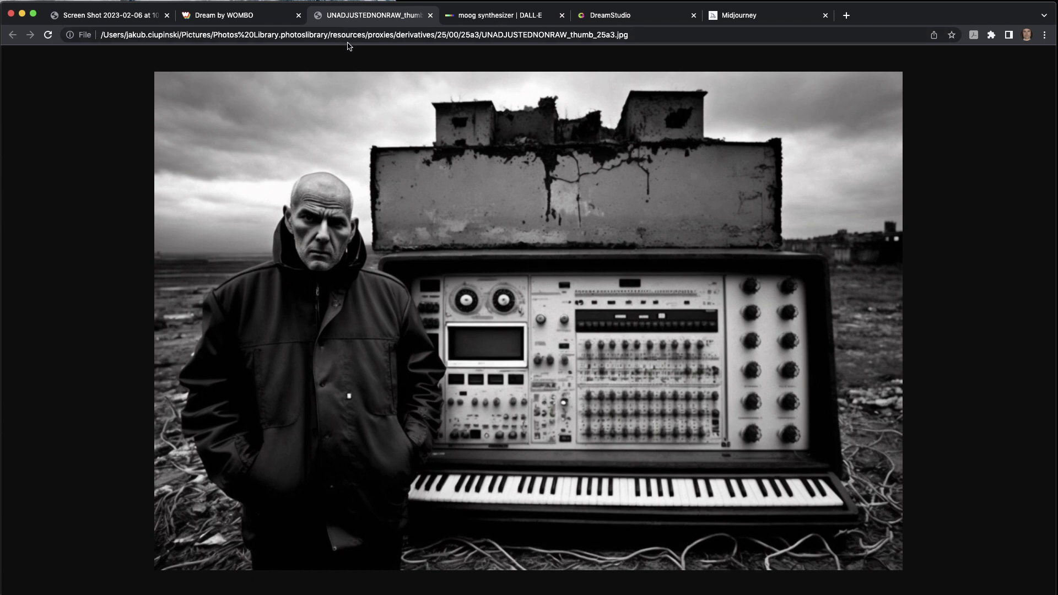
click(258, 16)
scroll(354, 143, up, 10)
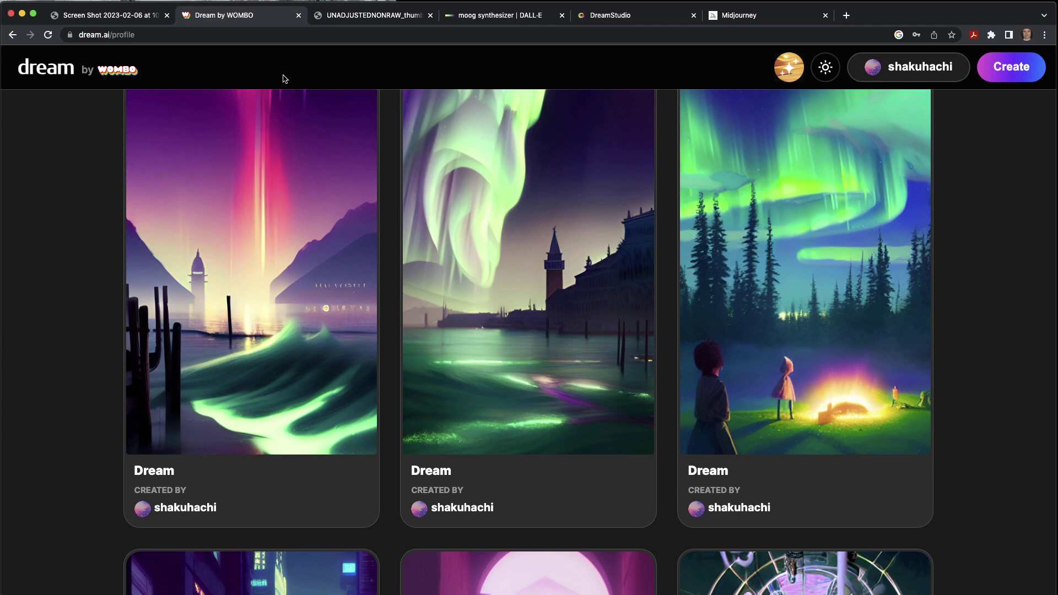
click(387, 21)
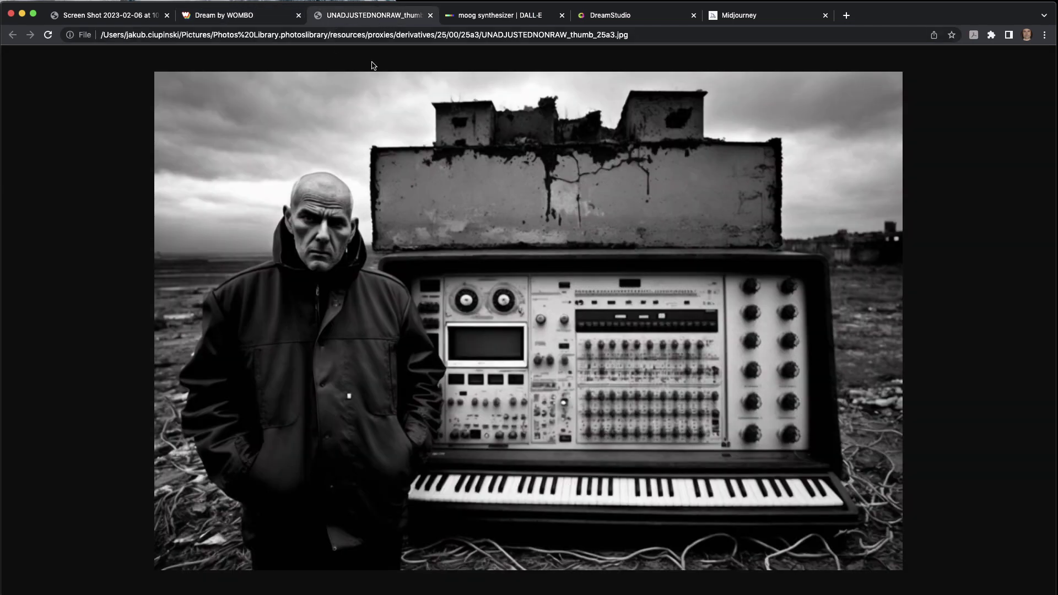
click(472, 20)
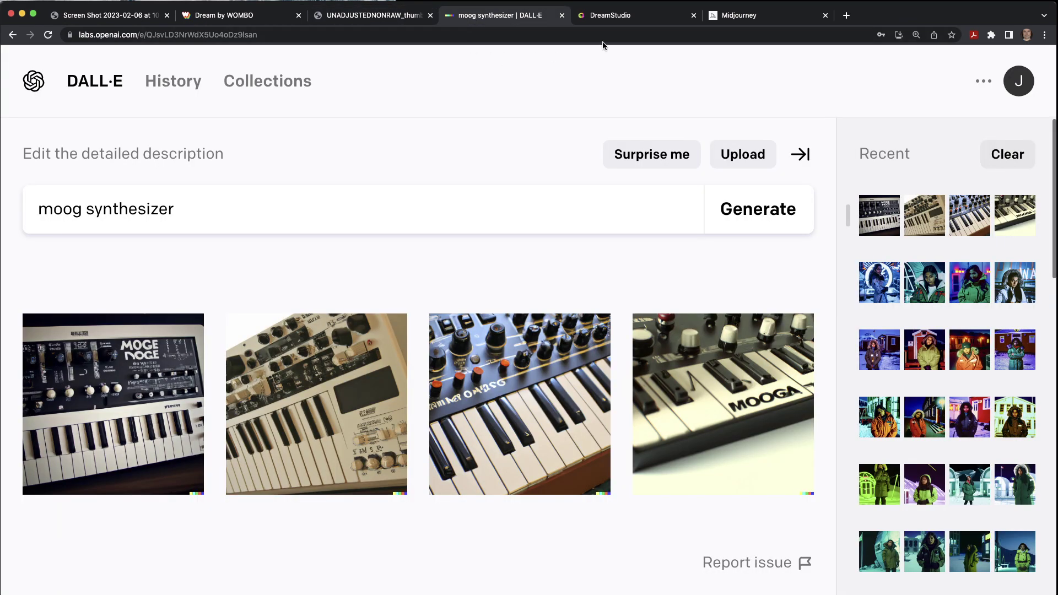
Step: Compare the DALL·E, Midjourney and DreamStudio tabs, ending on DreamStudio's four keyboard synthesizer images
click(656, 21)
click(764, 20)
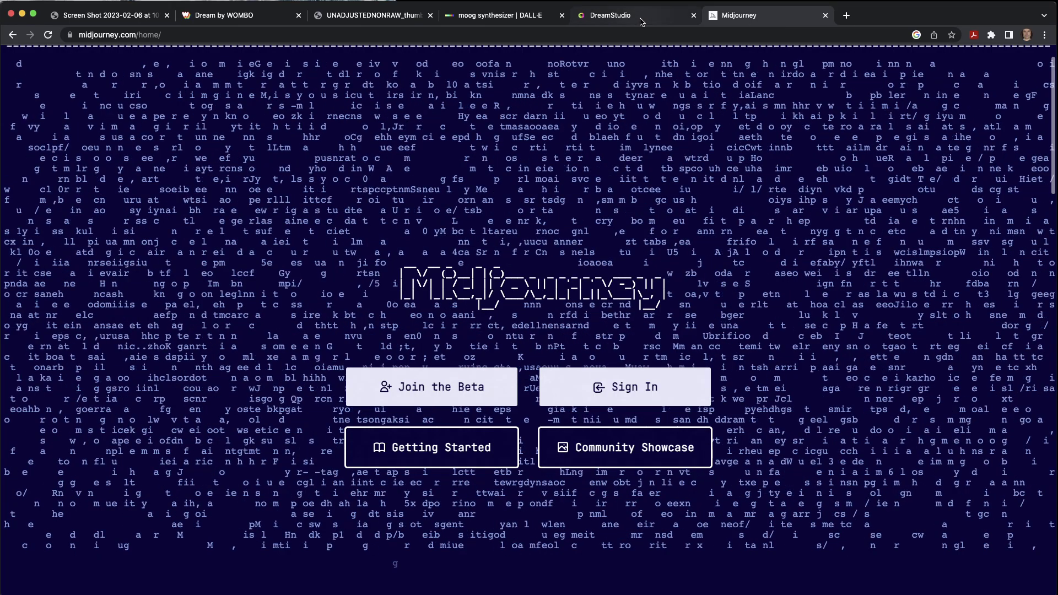
click(643, 21)
click(512, 19)
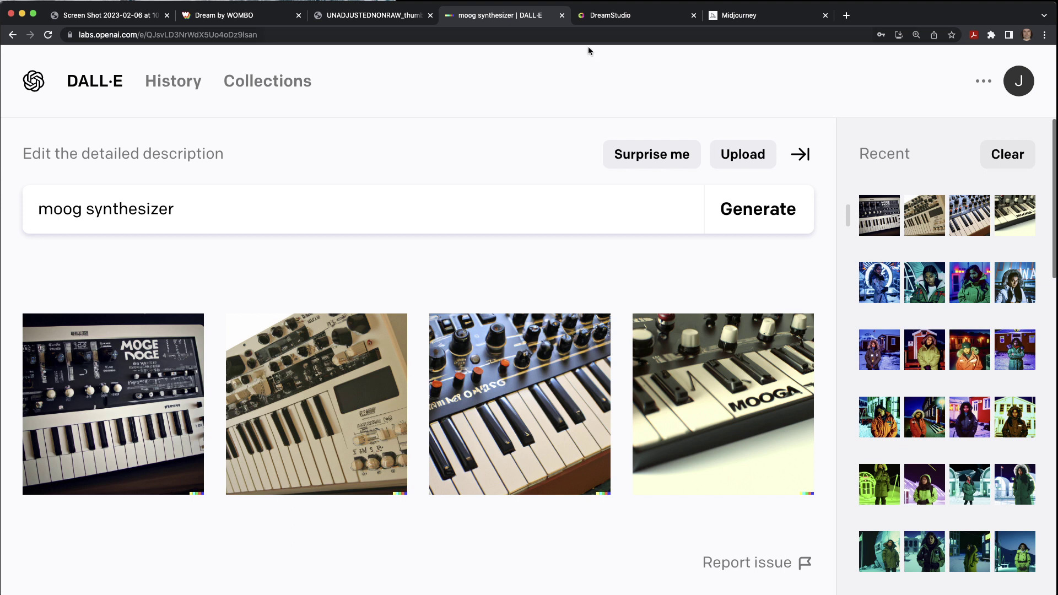
click(767, 21)
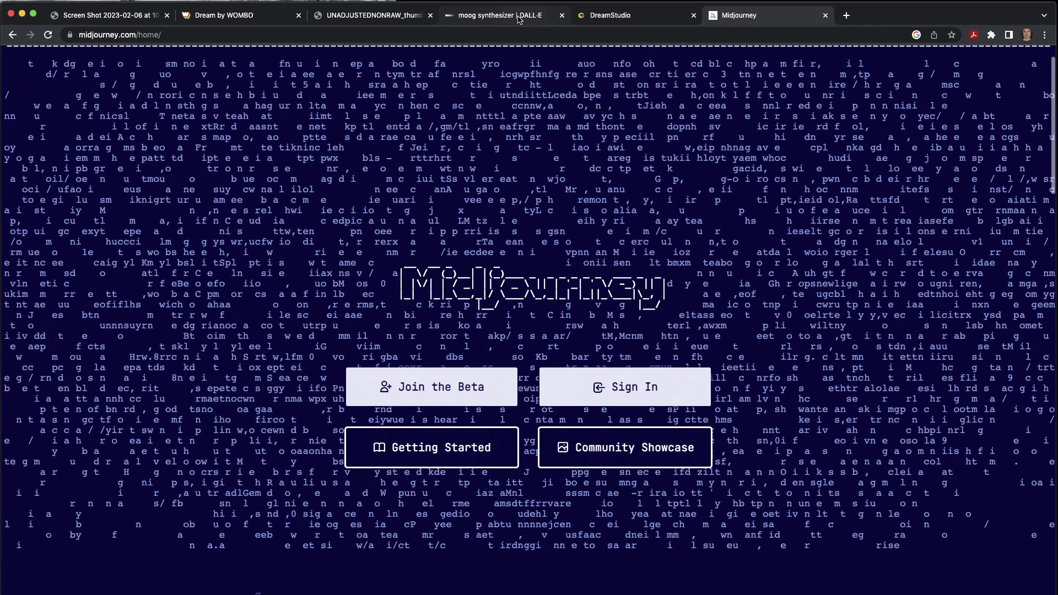
click(499, 15)
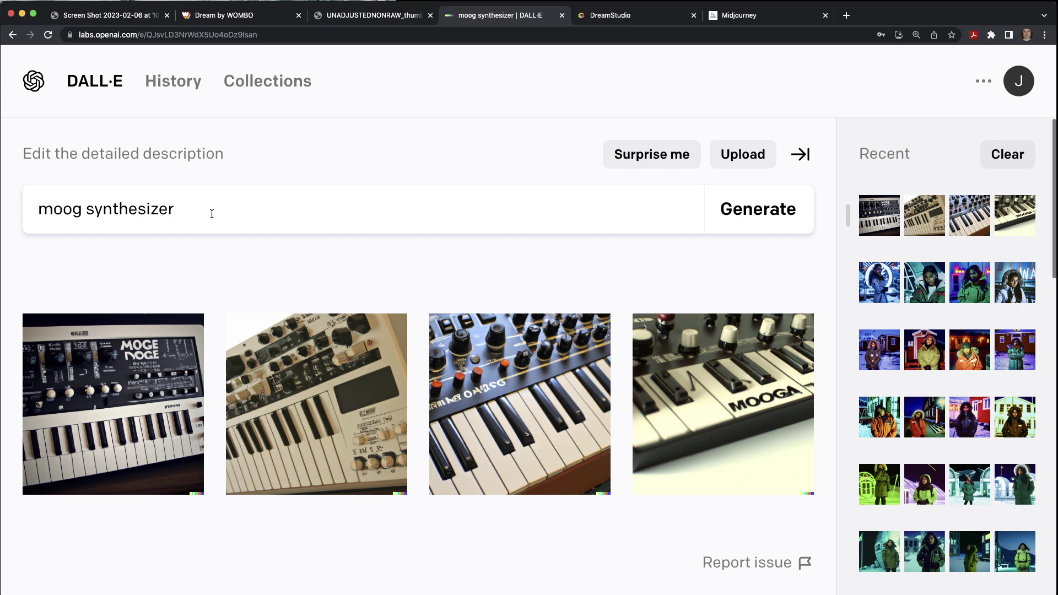
click(612, 16)
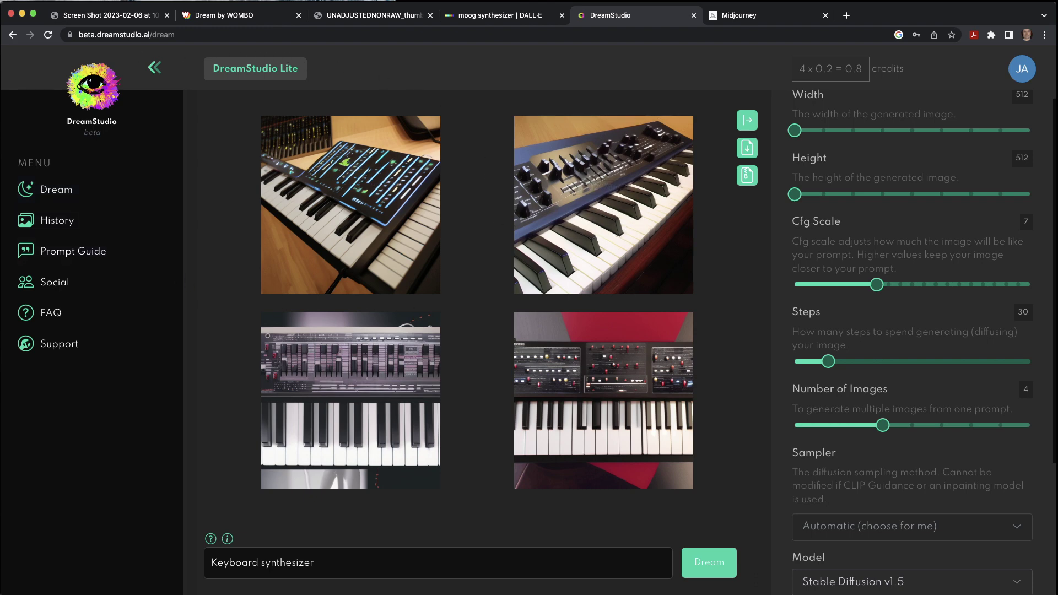
Step: Review DreamStudio's synthesizer images, select the second one, then bring up the Midjourney home page
mouse_move(258, 410)
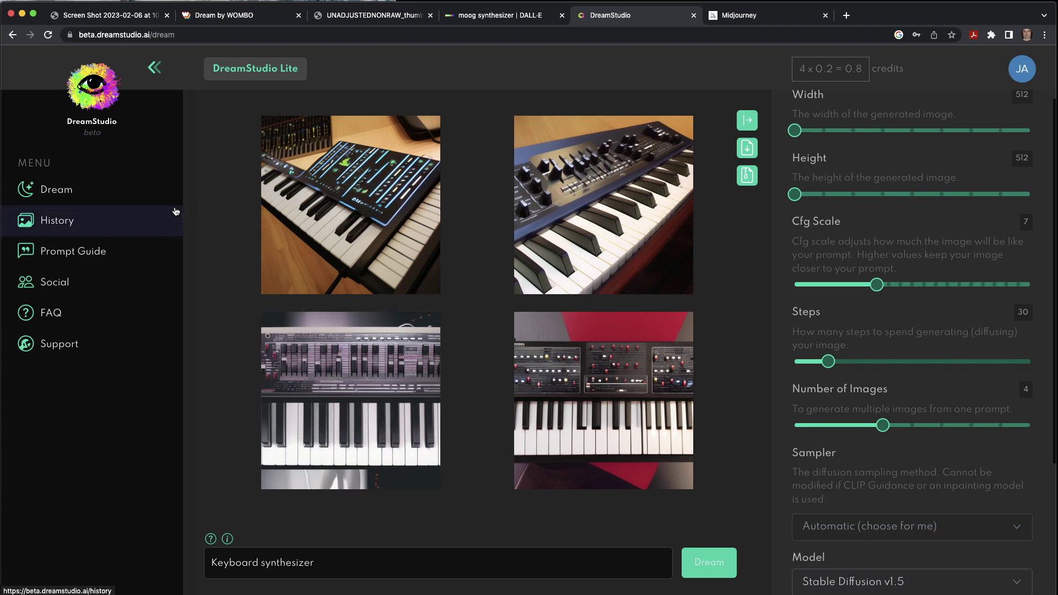
click(133, 222)
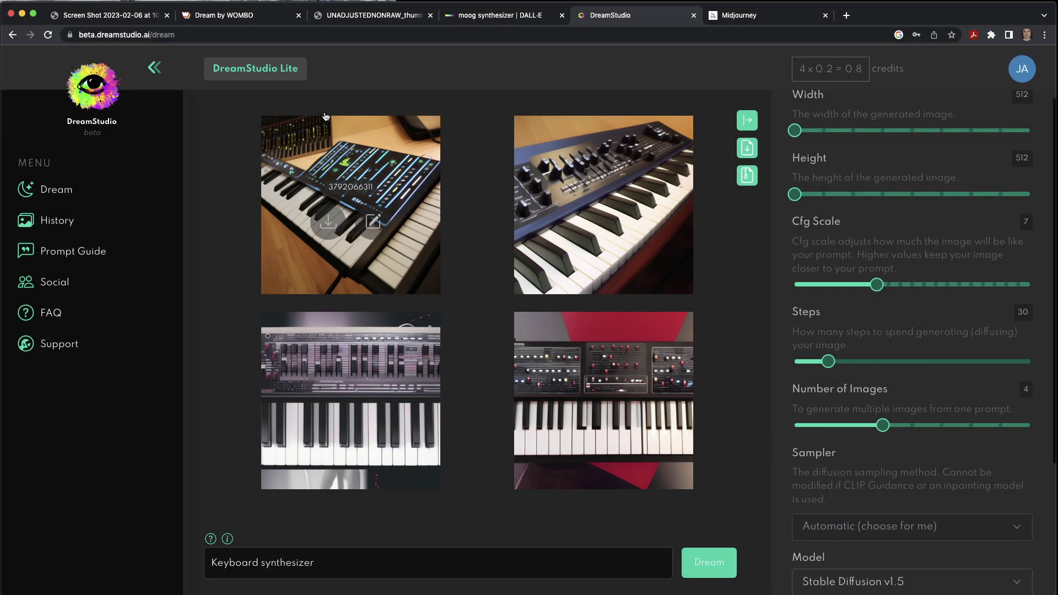
click(622, 189)
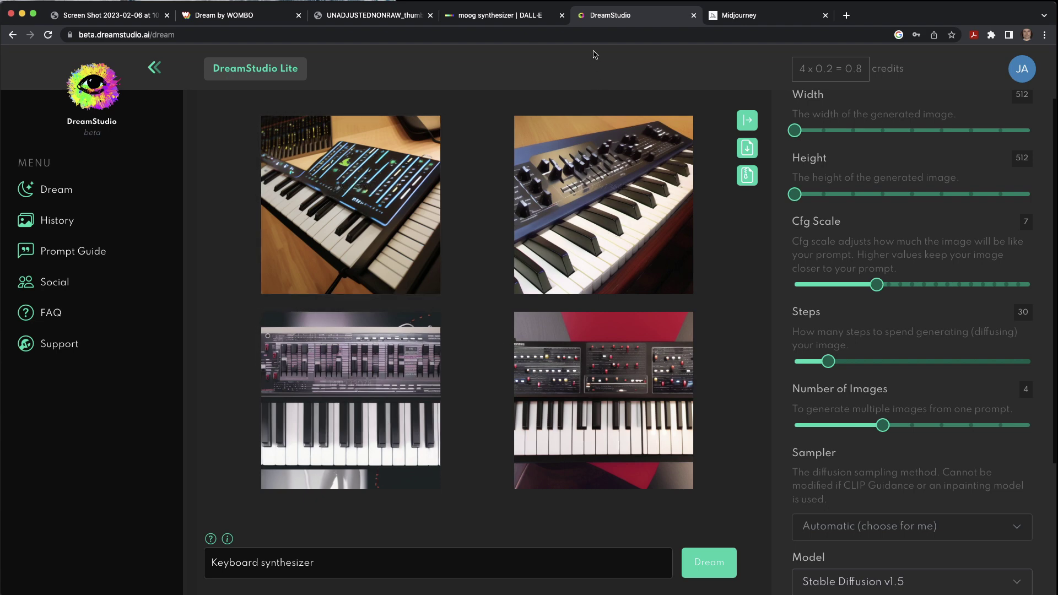
click(534, 15)
click(598, 19)
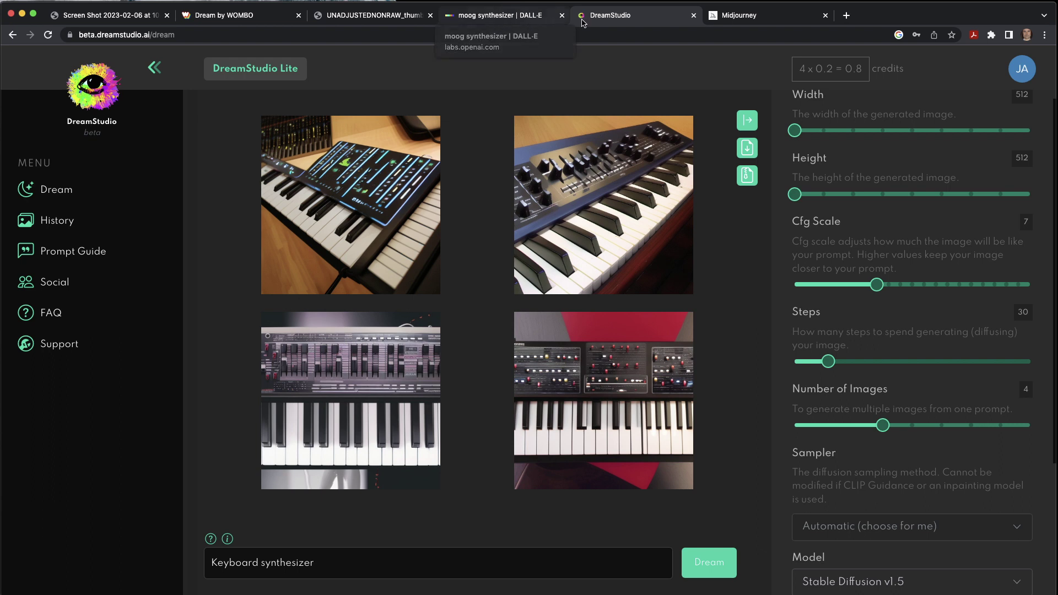
click(744, 17)
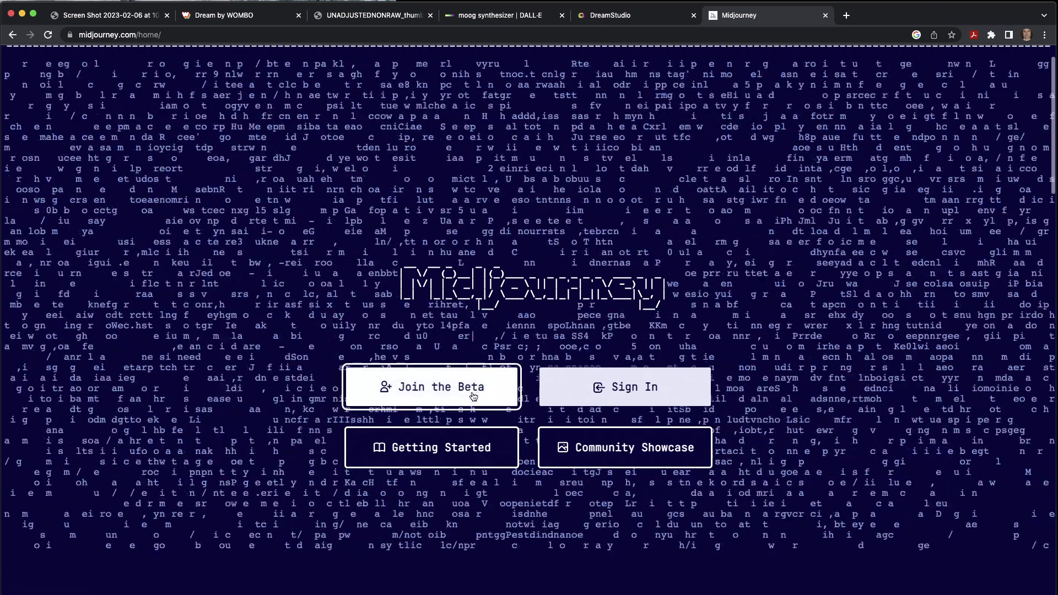
Step: Join the Midjourney beta to land in its Discord server's announcements channel
click(469, 394)
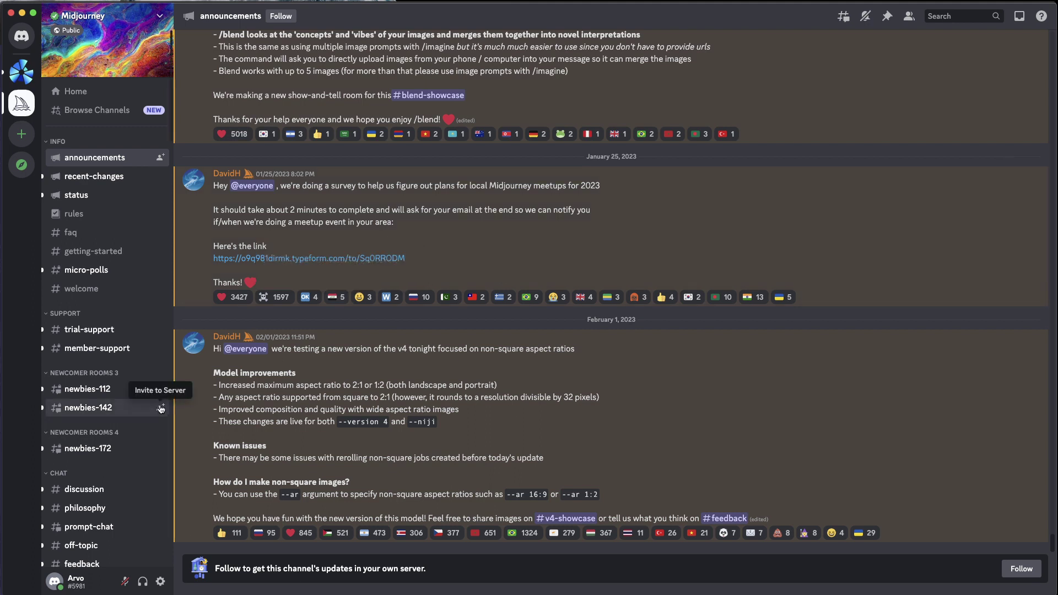
mouse_move(133, 395)
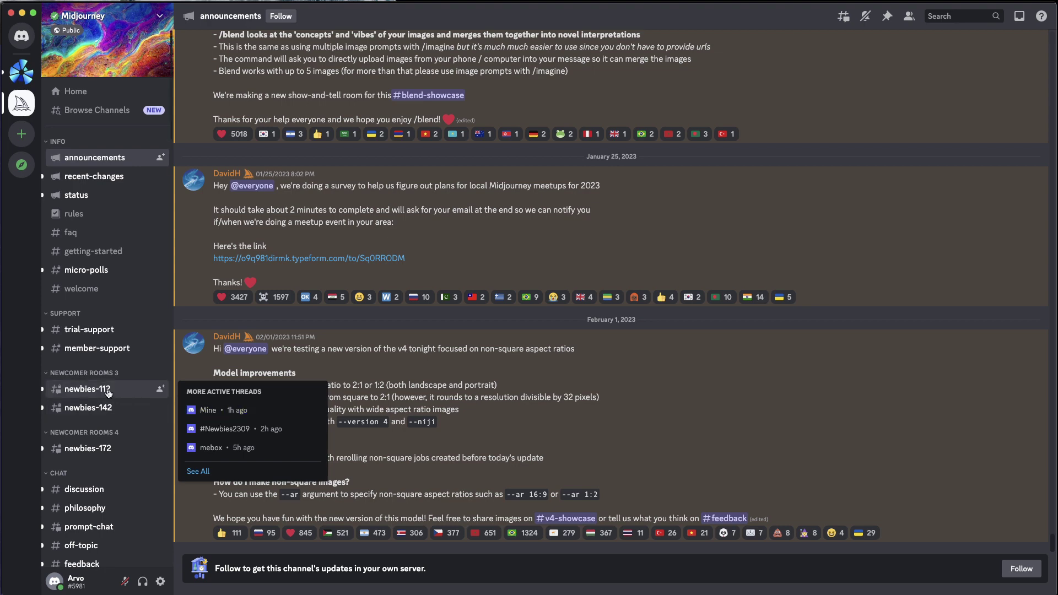
Step: Open newbies-112, scroll through other users' recent image grids, and begin typing /imag
click(108, 393)
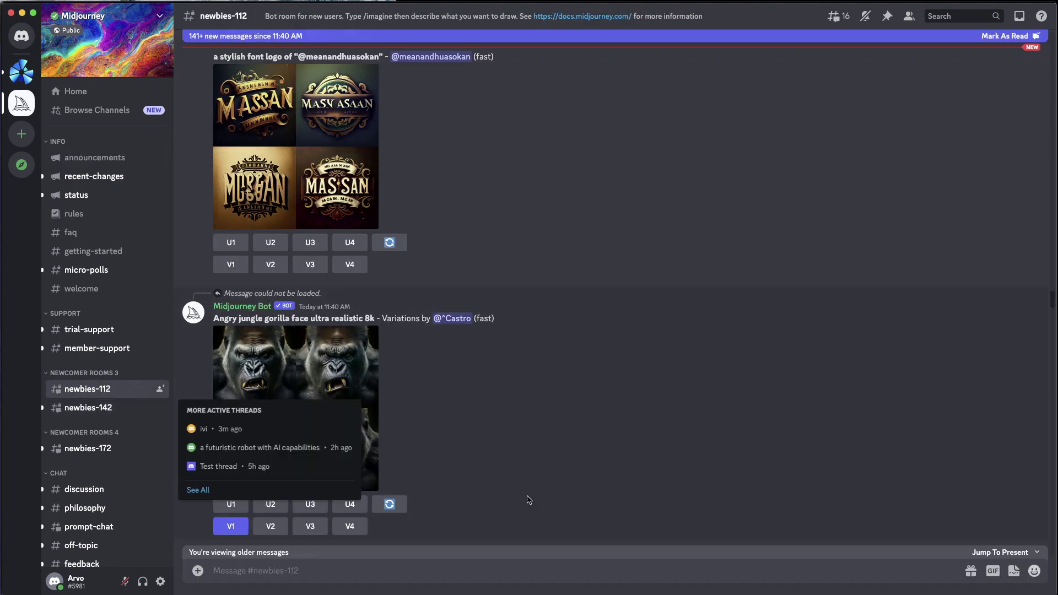
scroll(568, 459, down, 10)
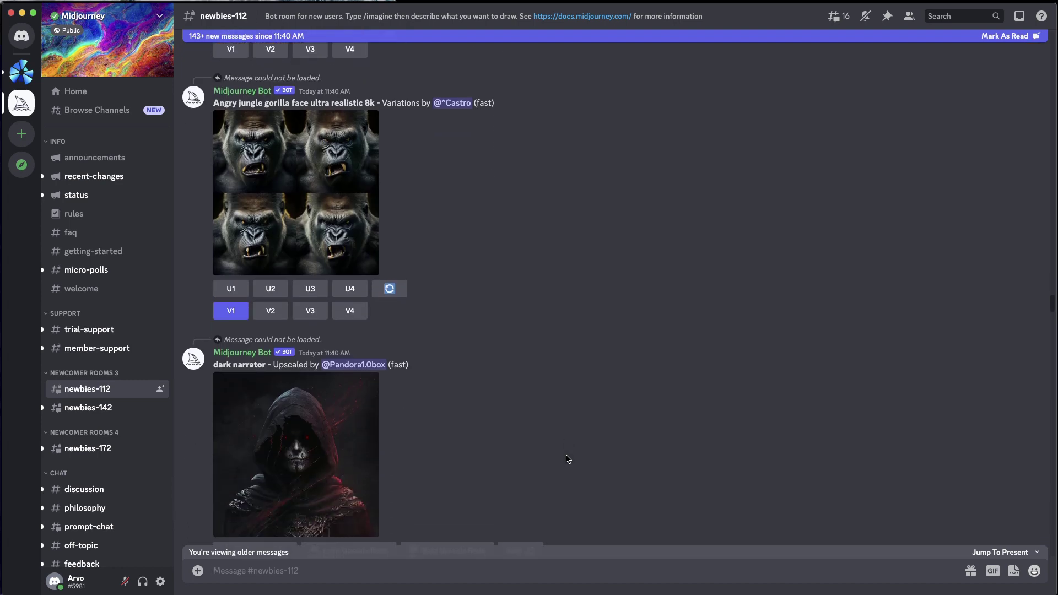
scroll(566, 459, up, 10)
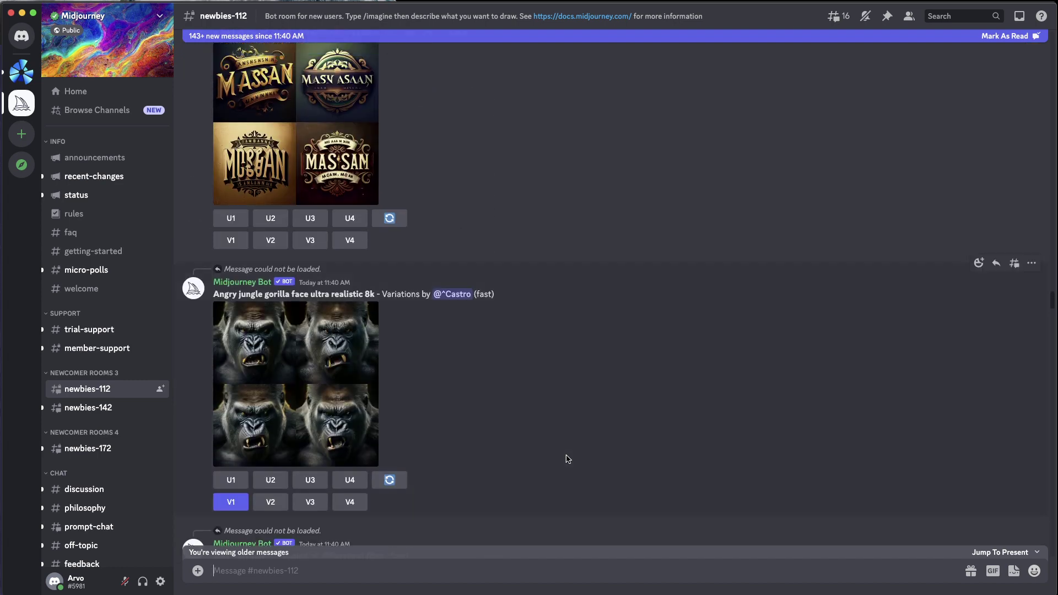
mouse_move(128, 384)
mouse_move(93, 396)
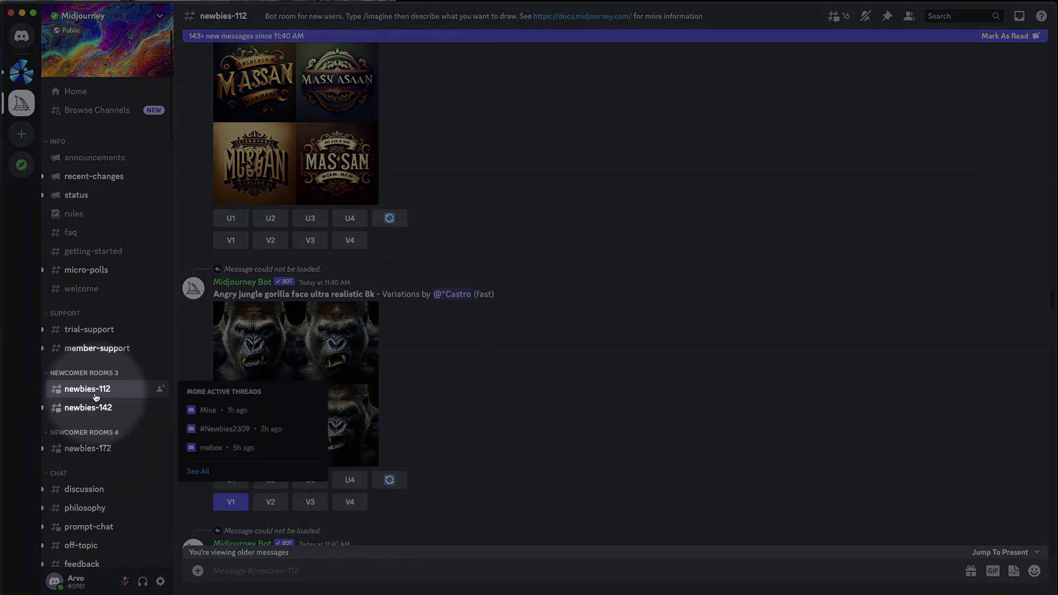
scroll(444, 430, down, 15)
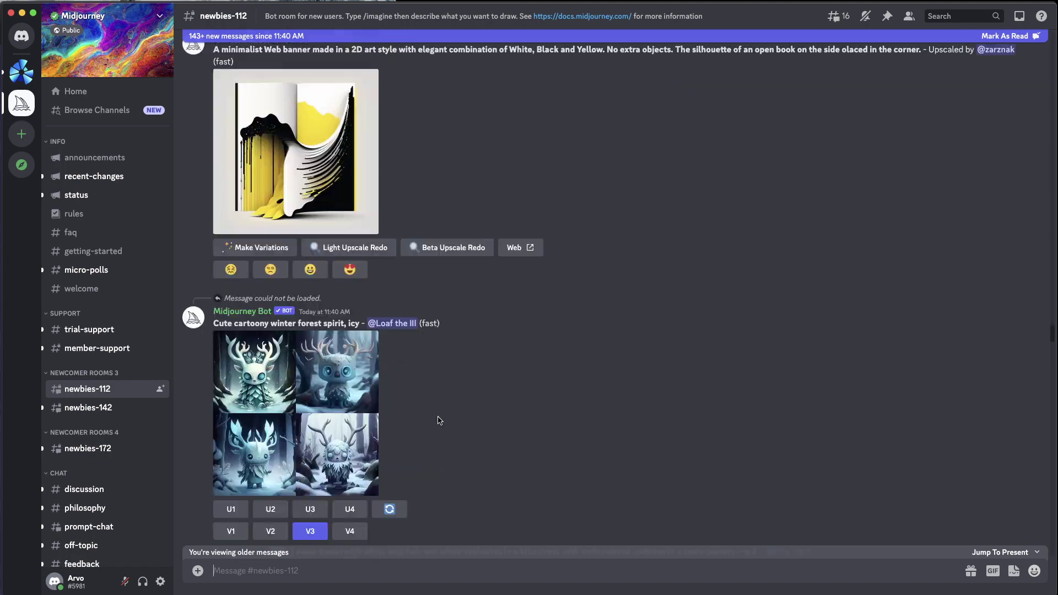
scroll(1053, 346, down, 10)
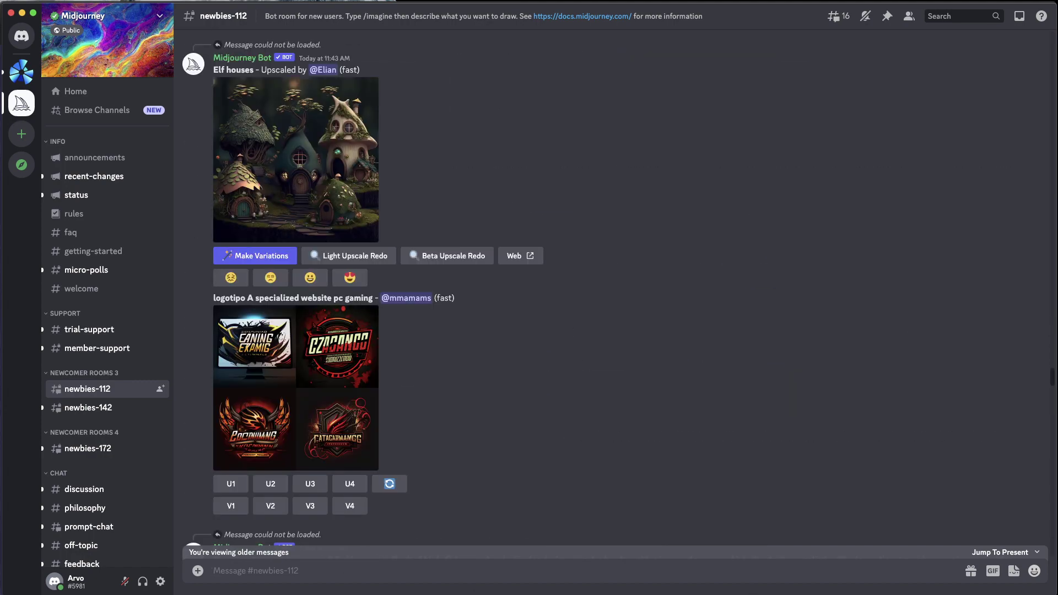
text(/imag)
Step: Send the /imagine prompt 'moog synth' to the Midjourney bot
key(Tab)
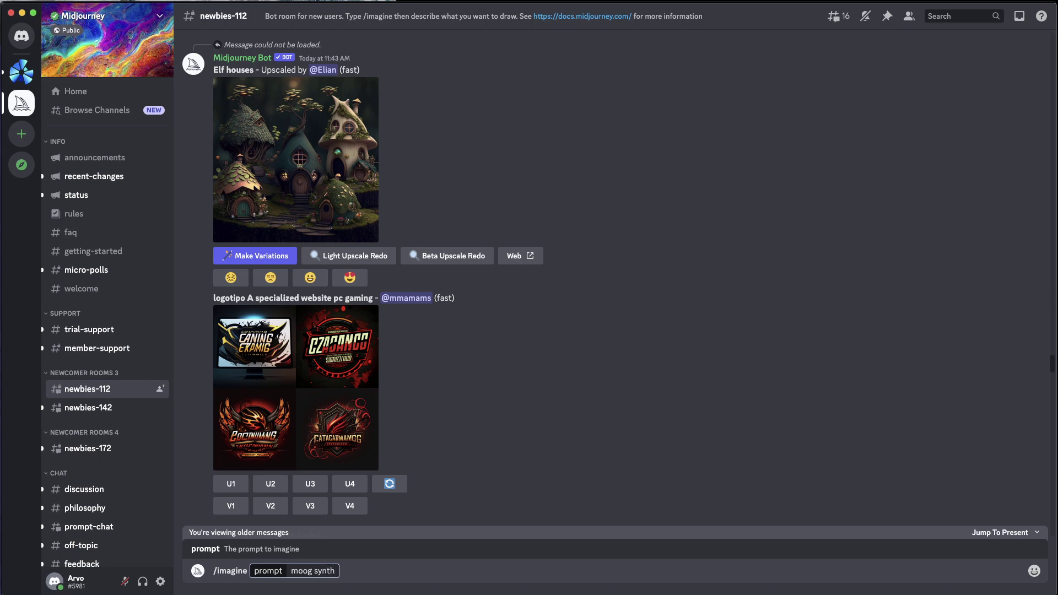
text(moog synth)
key(Return)
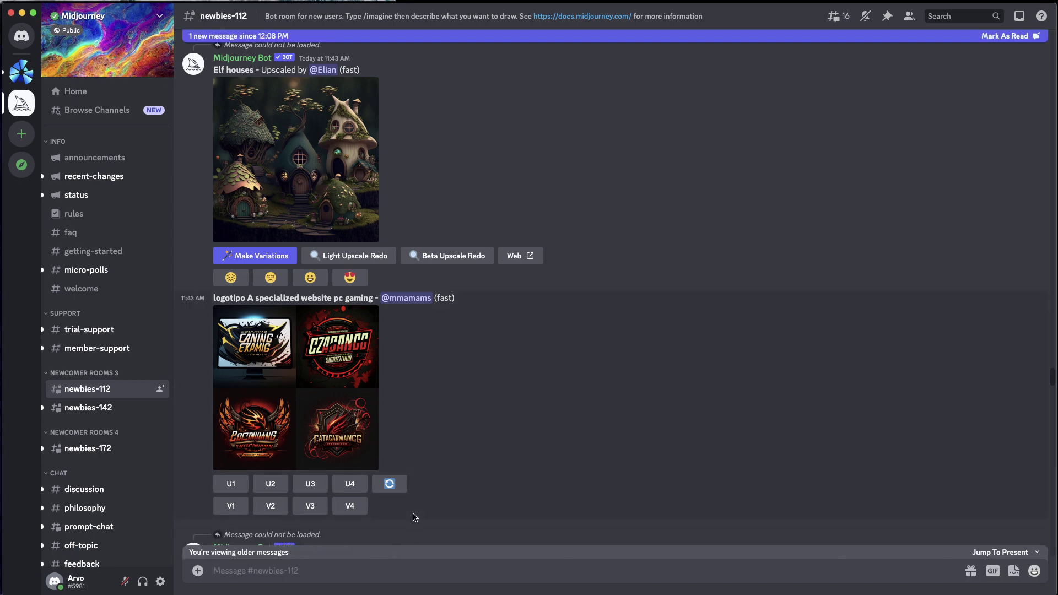
Step: Scroll down through the newer grids and check Mentions for the generation status
scroll(415, 517, down, 2)
scroll(415, 517, down, 7)
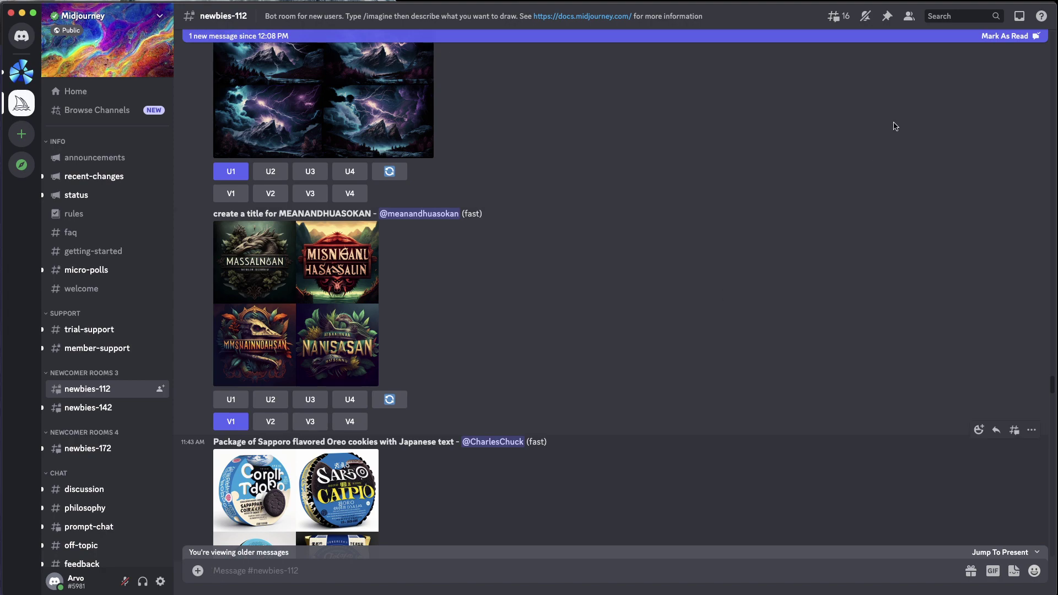
scroll(451, 357, down, 10)
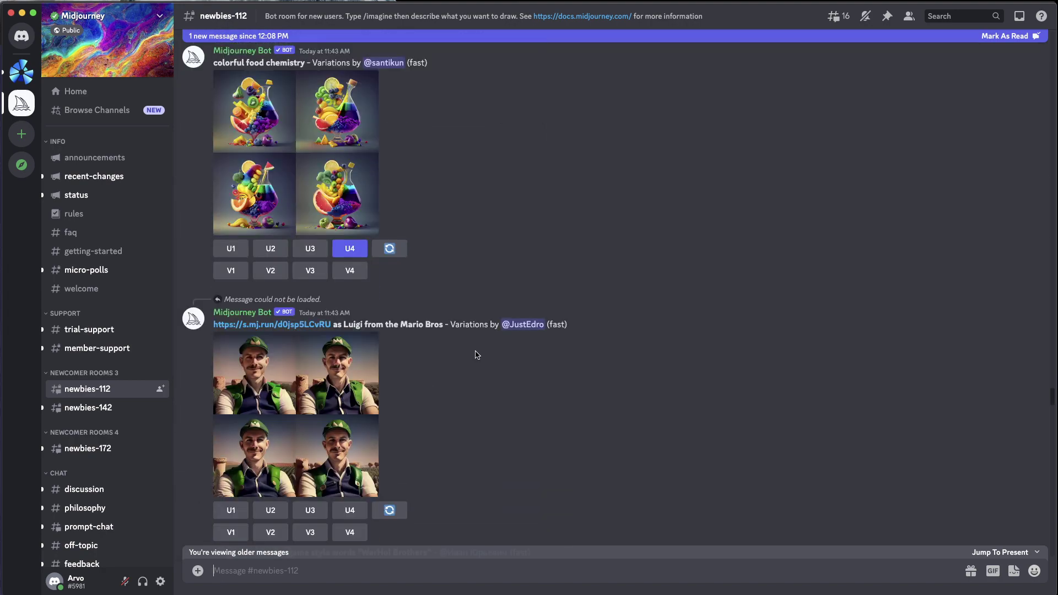
scroll(451, 358, down, 8)
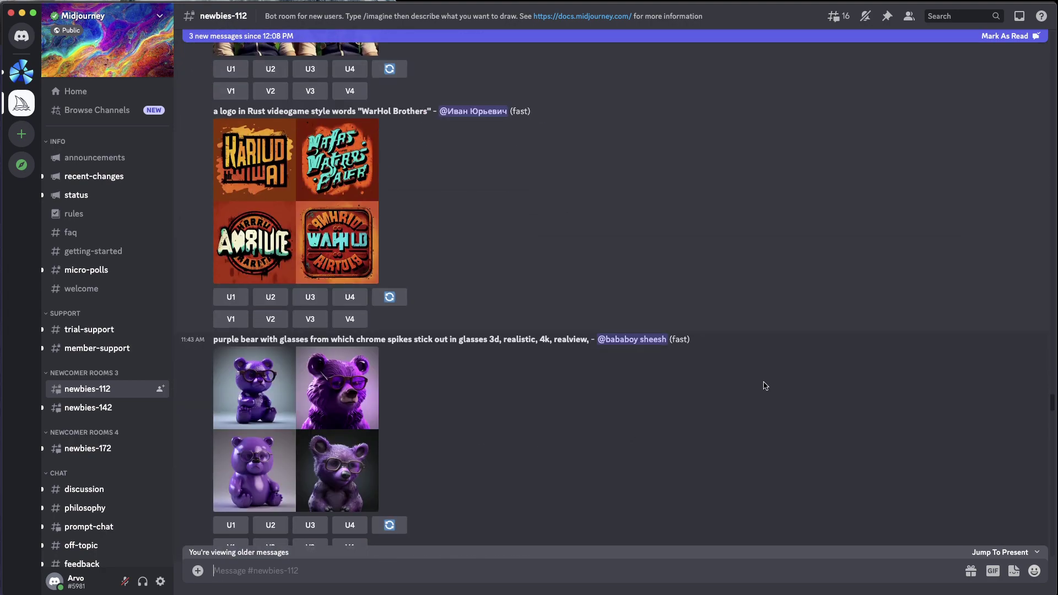
click(1017, 20)
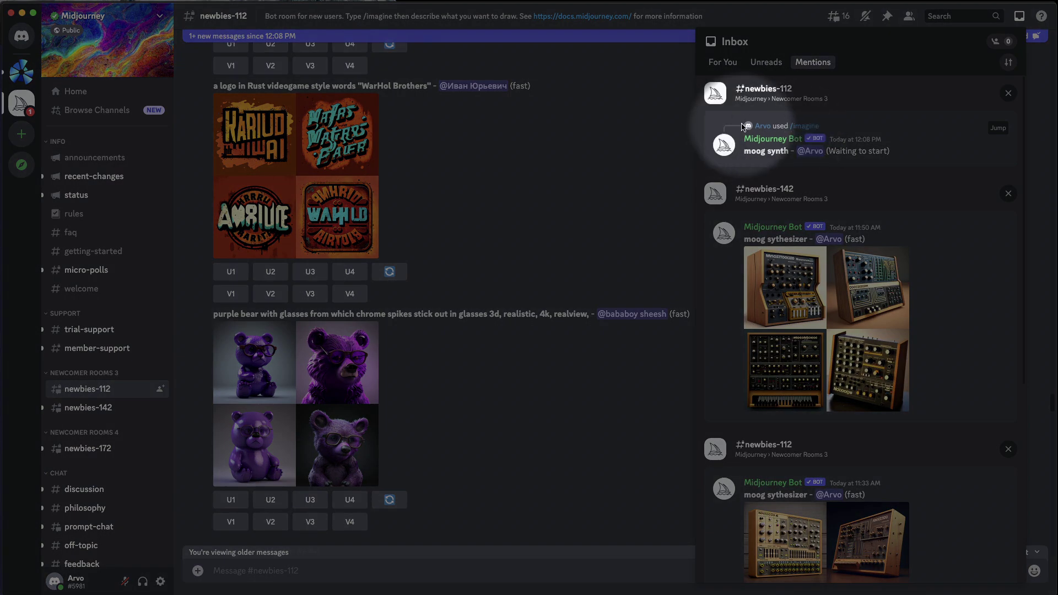
Step: Jump to the moog synth message from Mentions and scroll while the grid renders
click(998, 130)
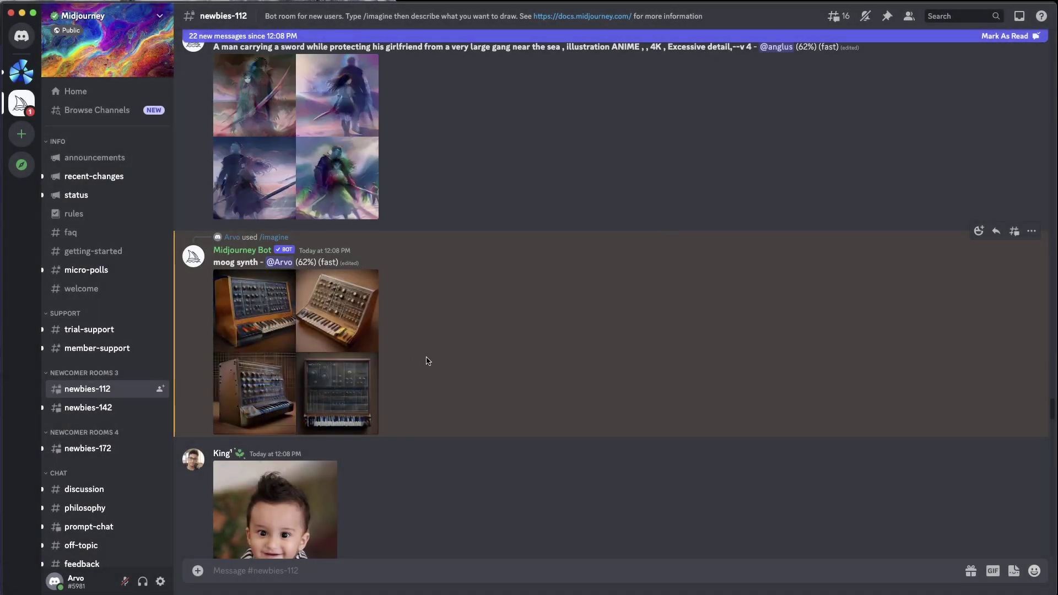
scroll(428, 361, down, 1)
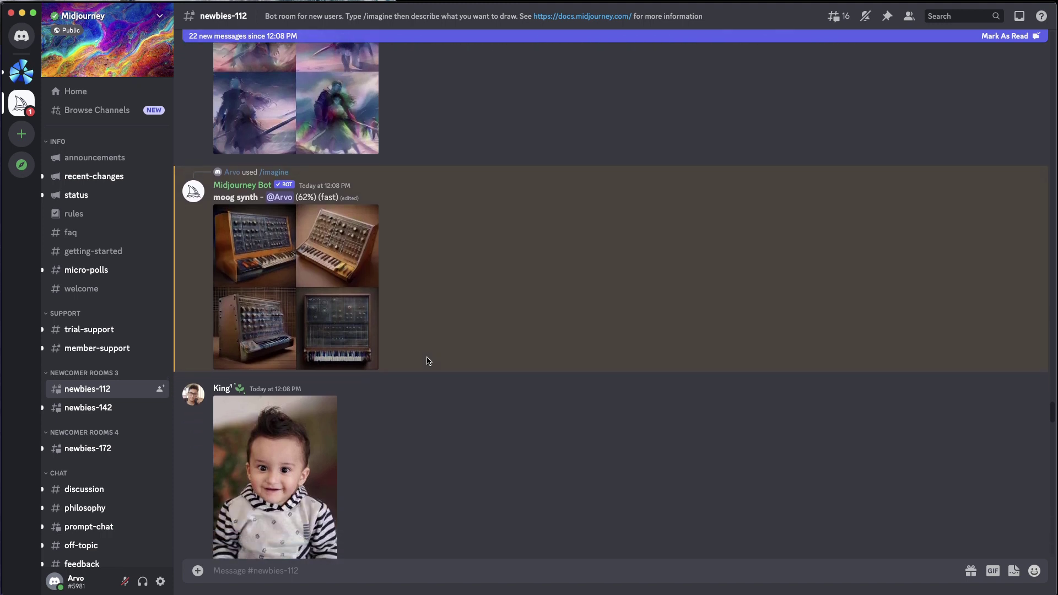
scroll(428, 361, up, 3)
scroll(428, 361, down, 1)
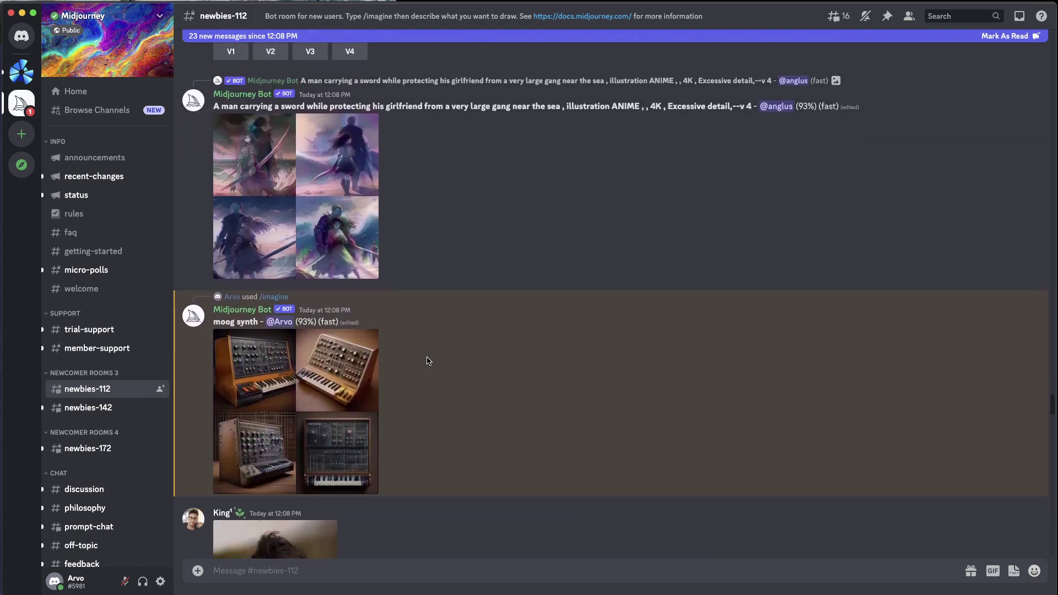
scroll(428, 361, down, 3)
scroll(458, 289, up, 10)
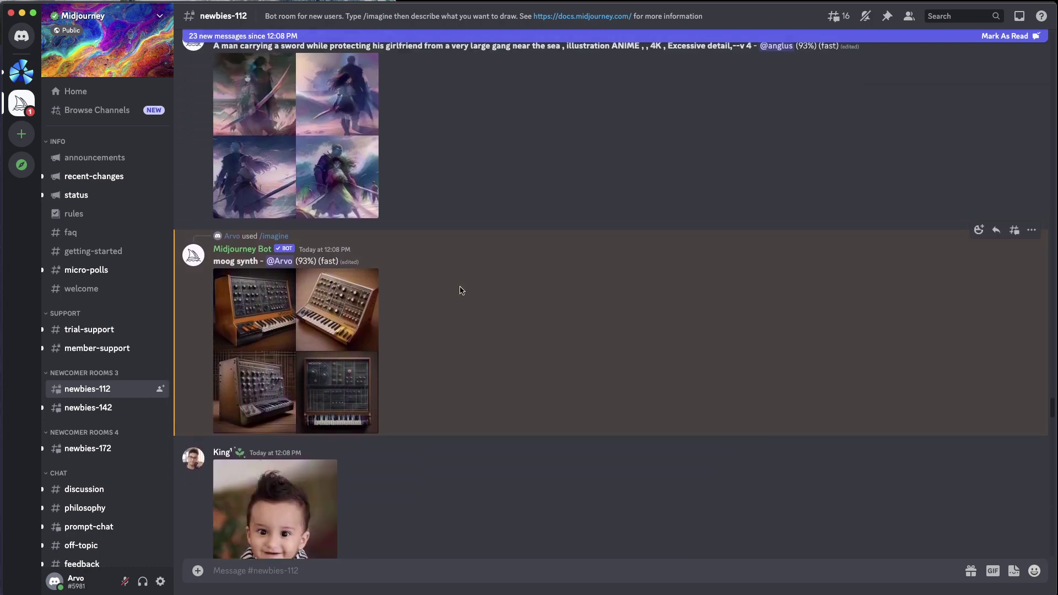
scroll(462, 292, down, 1)
scroll(462, 292, down, 15)
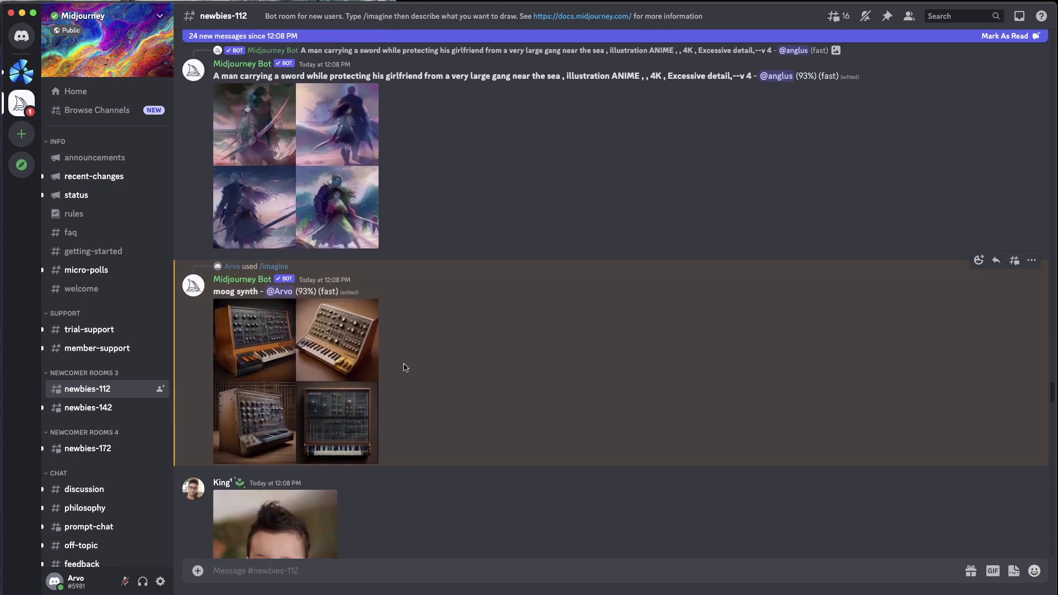
scroll(402, 366, down, 1)
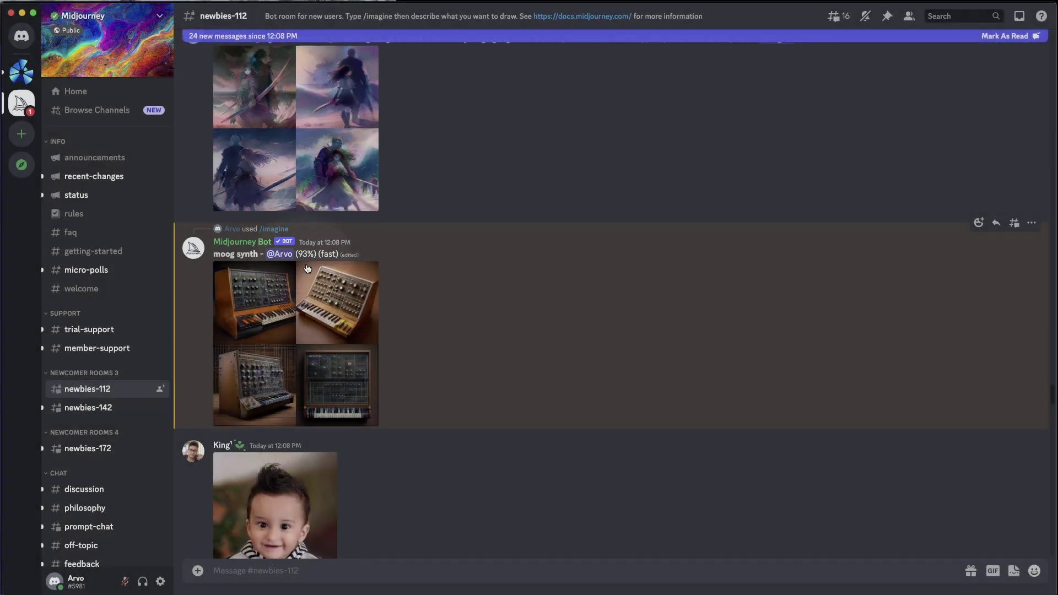
scroll(437, 323, down, 6)
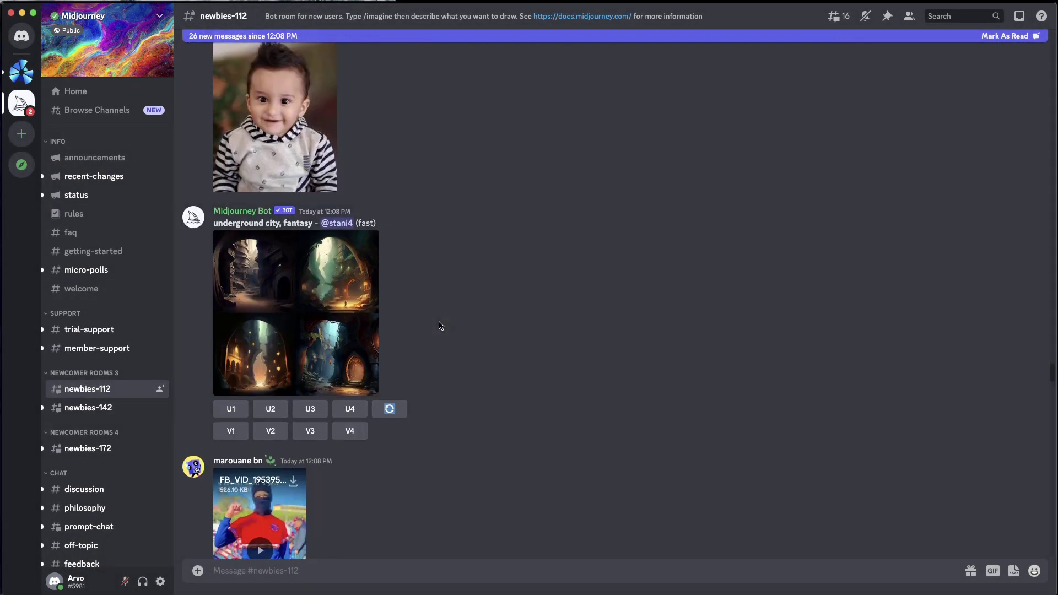
scroll(440, 325, down, 6)
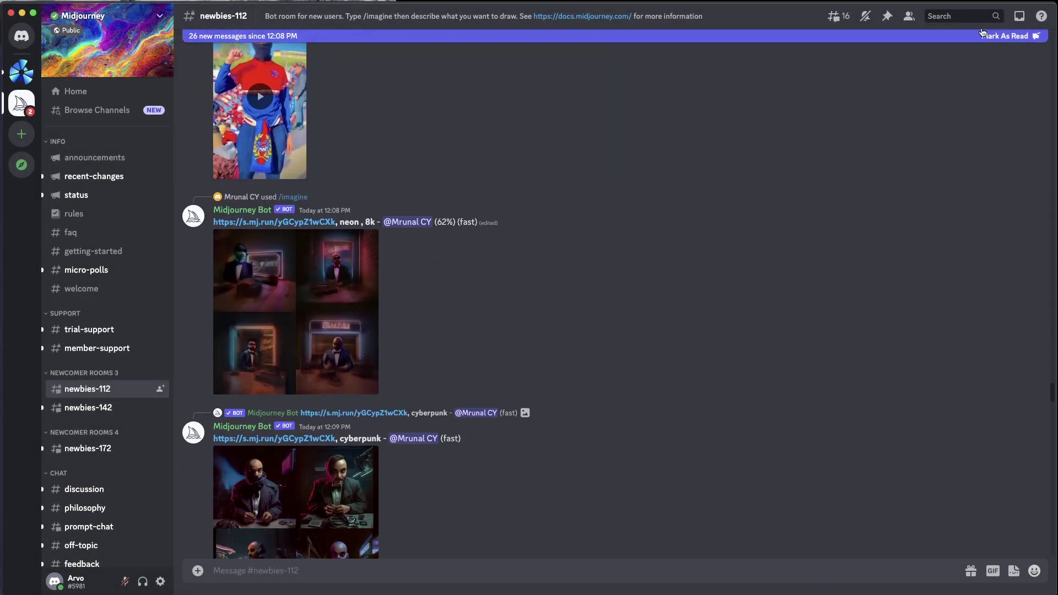
Step: Return to the finished moog synth grid via Mentions and request U2, the image 2 upscale
click(1019, 16)
click(997, 128)
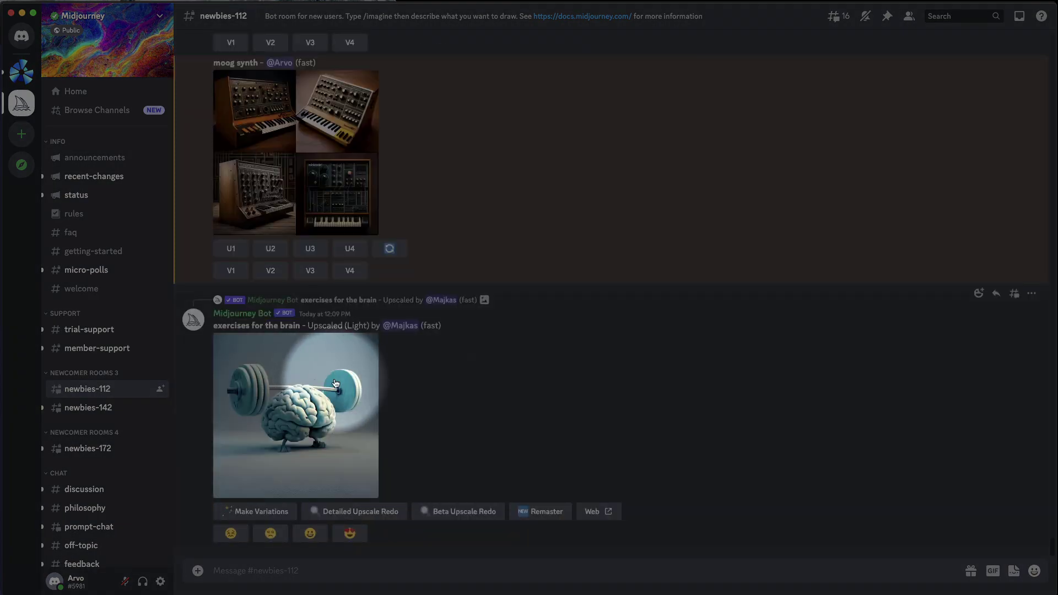
scroll(371, 337, up, 3)
scroll(372, 337, up, 1)
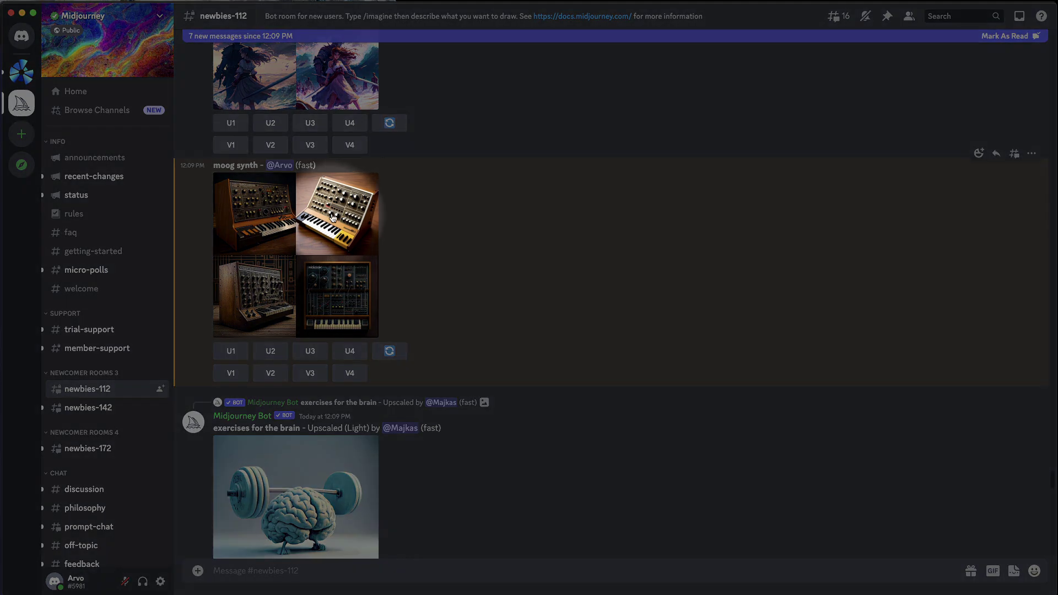
click(275, 353)
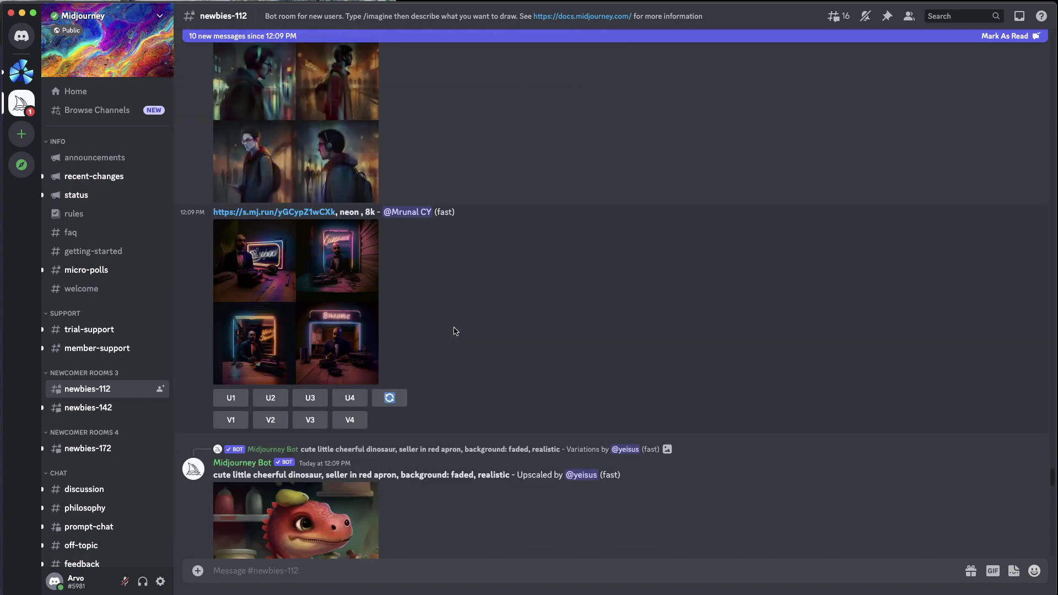
Step: Jump to the bot's image #2 upscaling notice and start typing /subs for /subscribe
click(1019, 16)
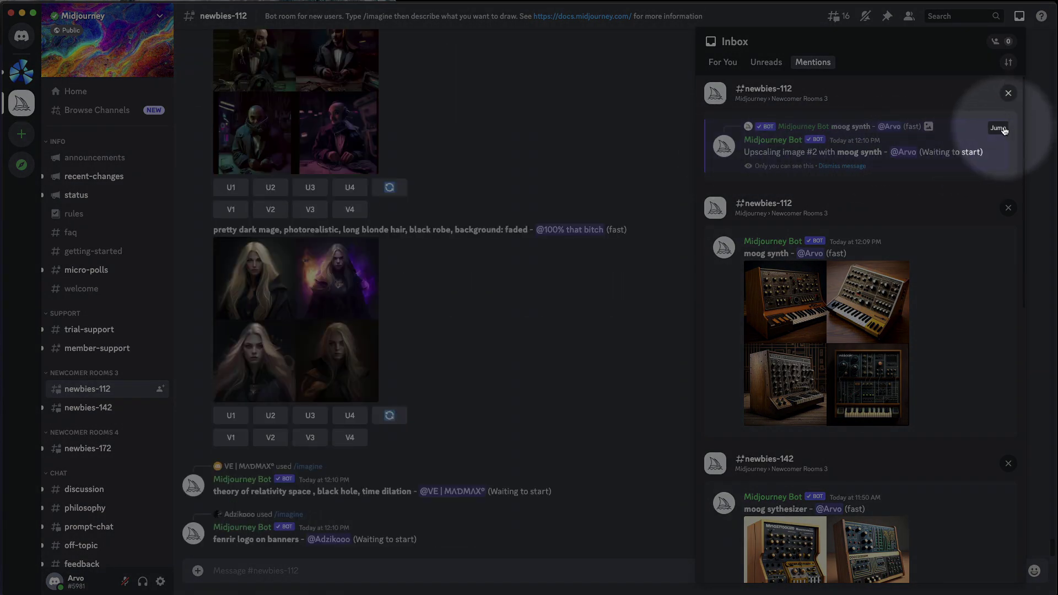
click(1004, 130)
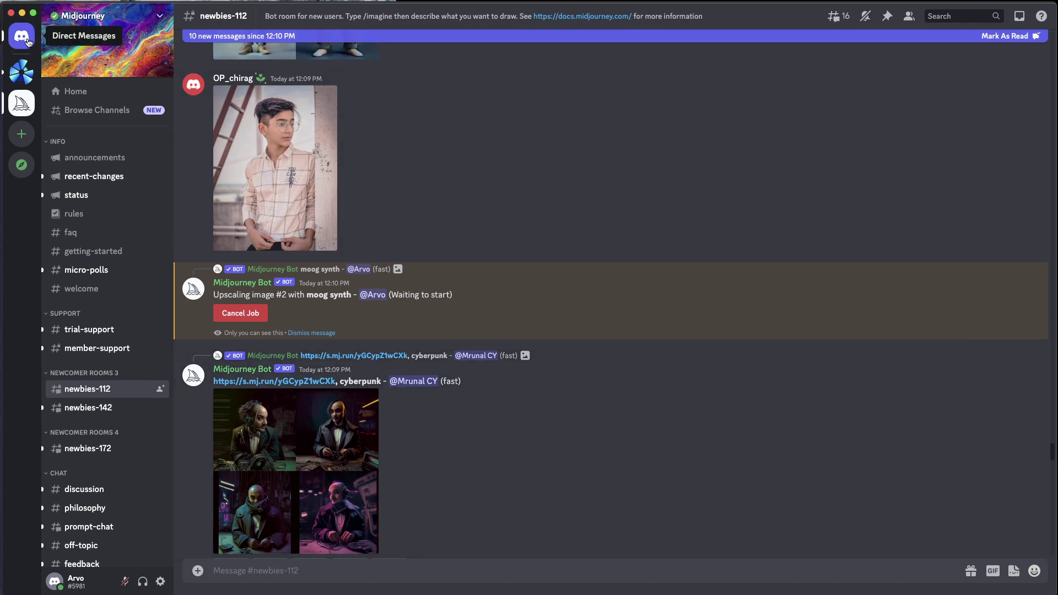
text(/sub)
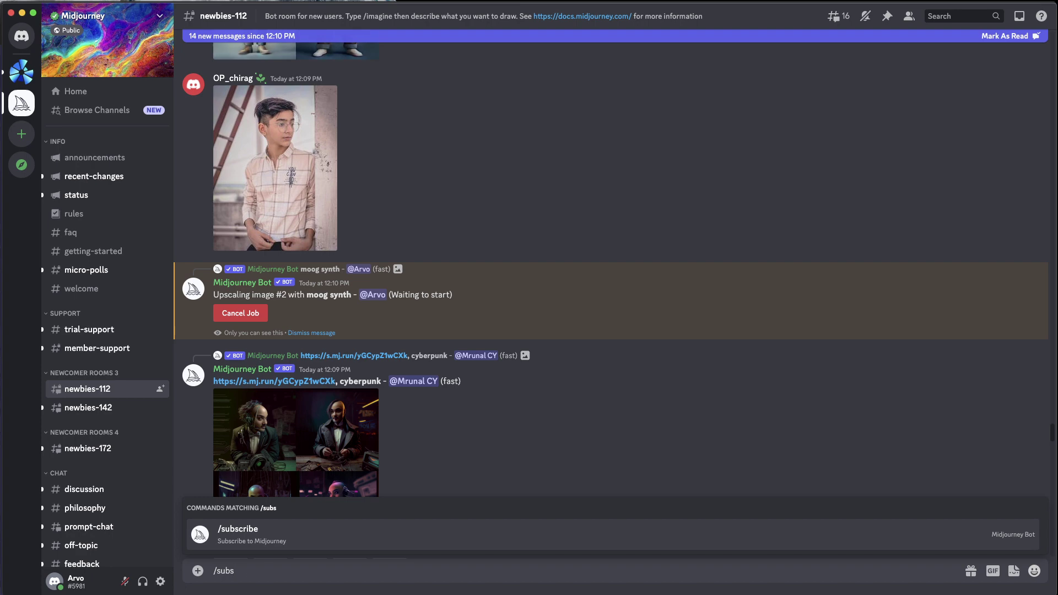
text(s)
Step: Send /subscribe to get the subscription-page link, then scroll up through the Midjourney Bot direct messages
click(258, 540)
key(Return)
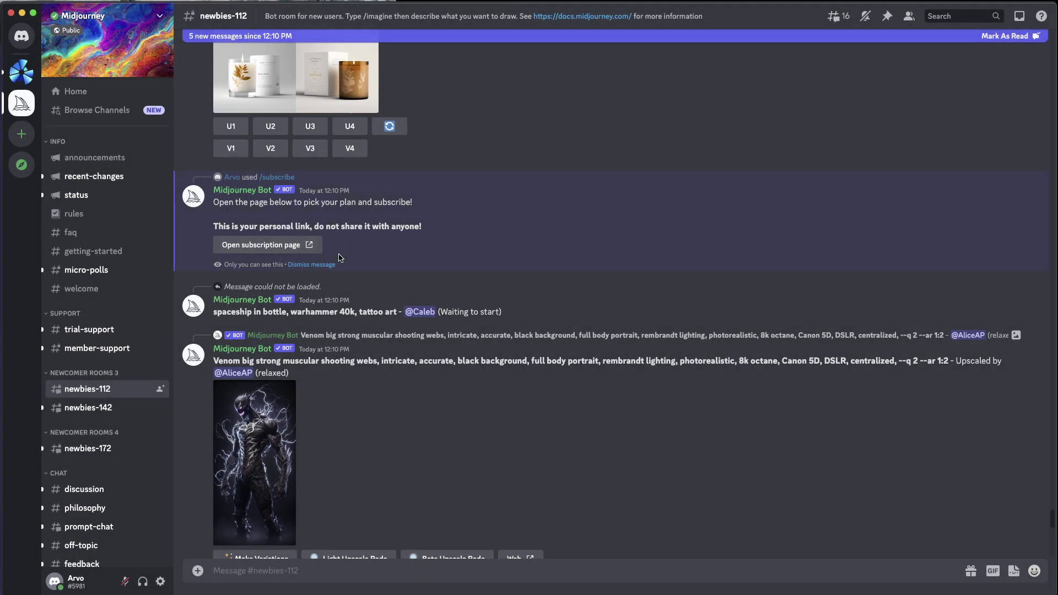
scroll(340, 257, up, 1)
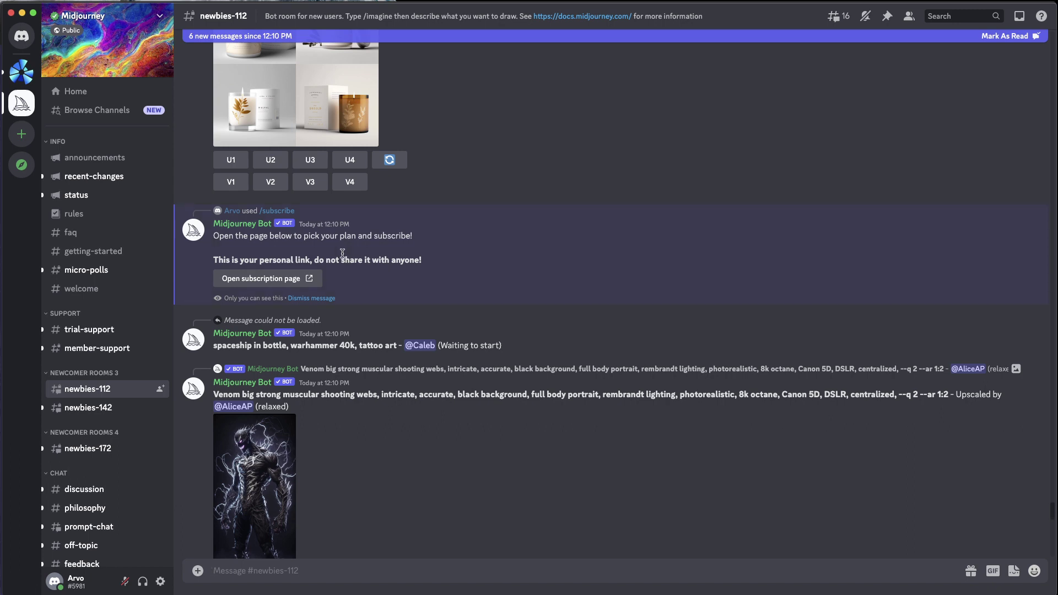
scroll(341, 253, up, 1)
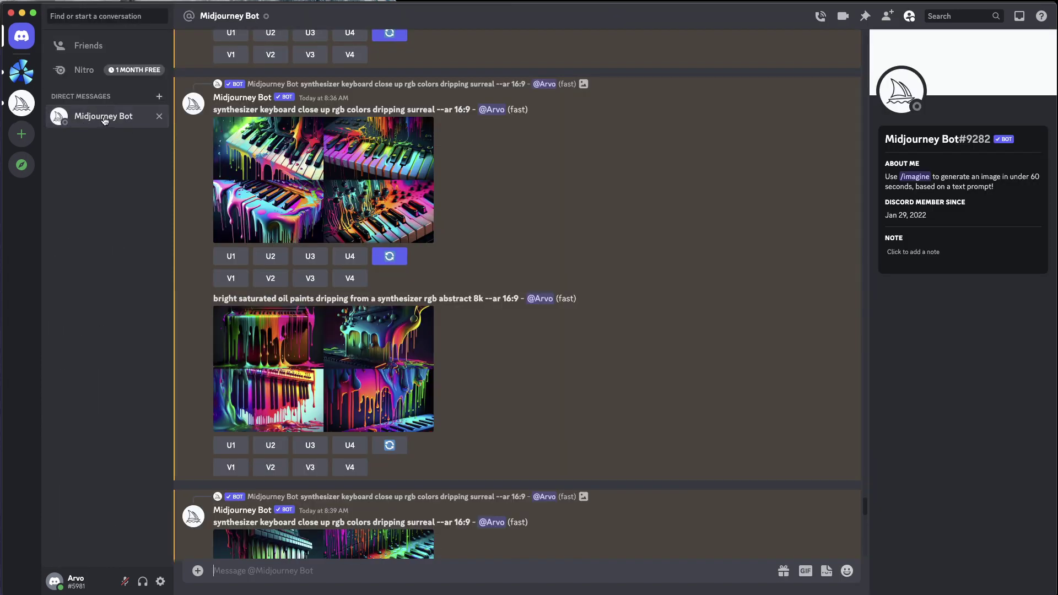
scroll(562, 312, down, 15)
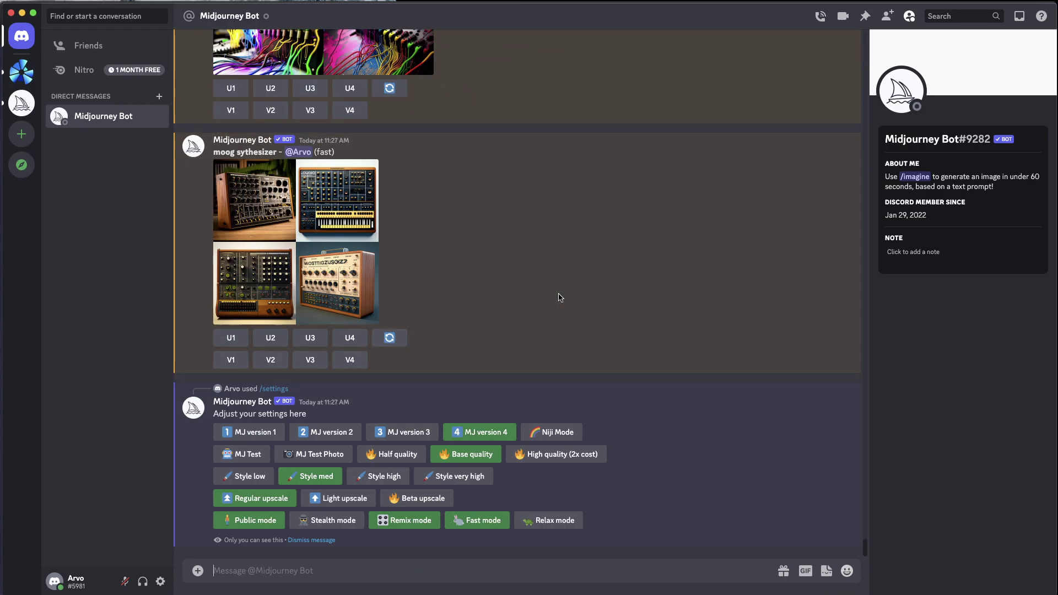
scroll(560, 297, up, 20)
scroll(560, 297, up, 10)
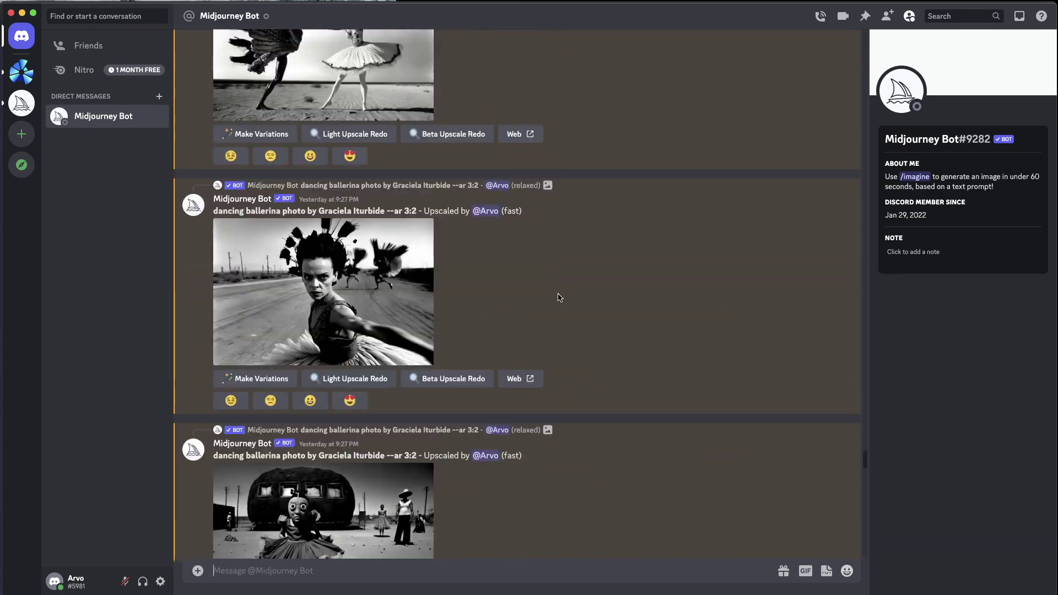
scroll(559, 298, up, 10)
scroll(559, 297, up, 10)
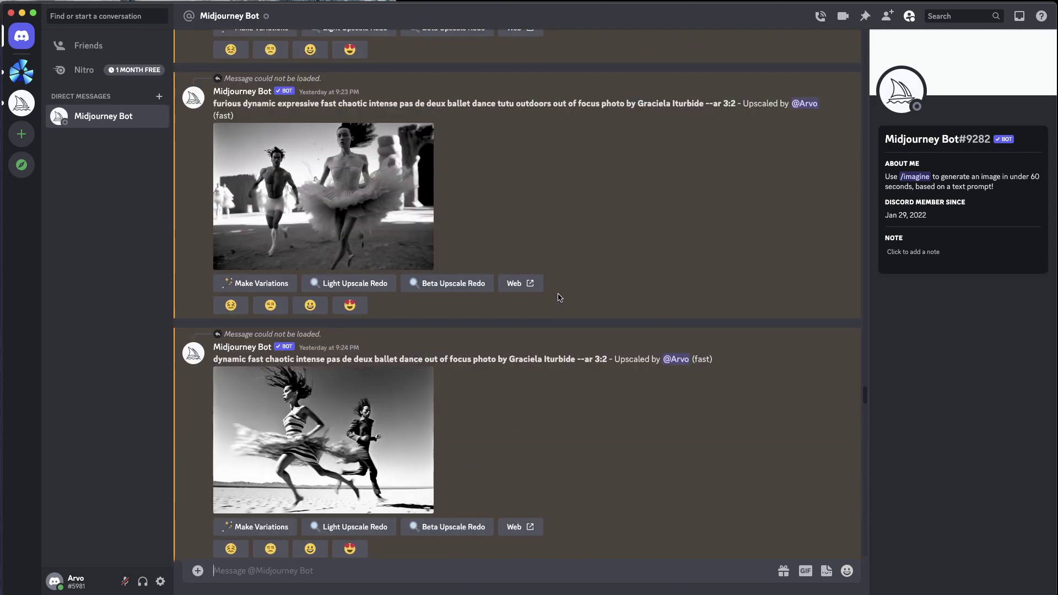
scroll(560, 297, up, 10)
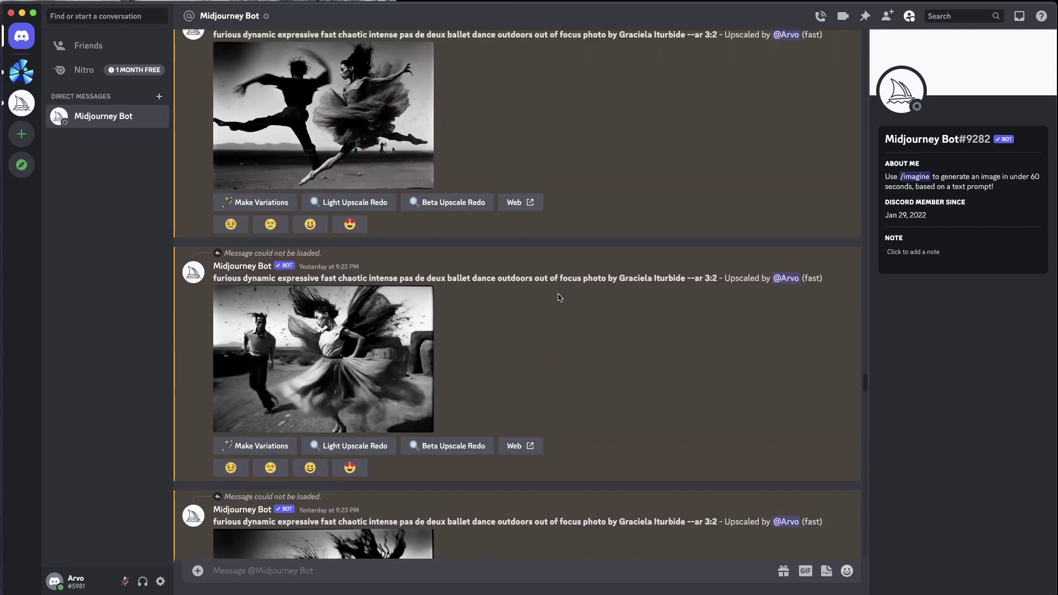
scroll(559, 297, up, 10)
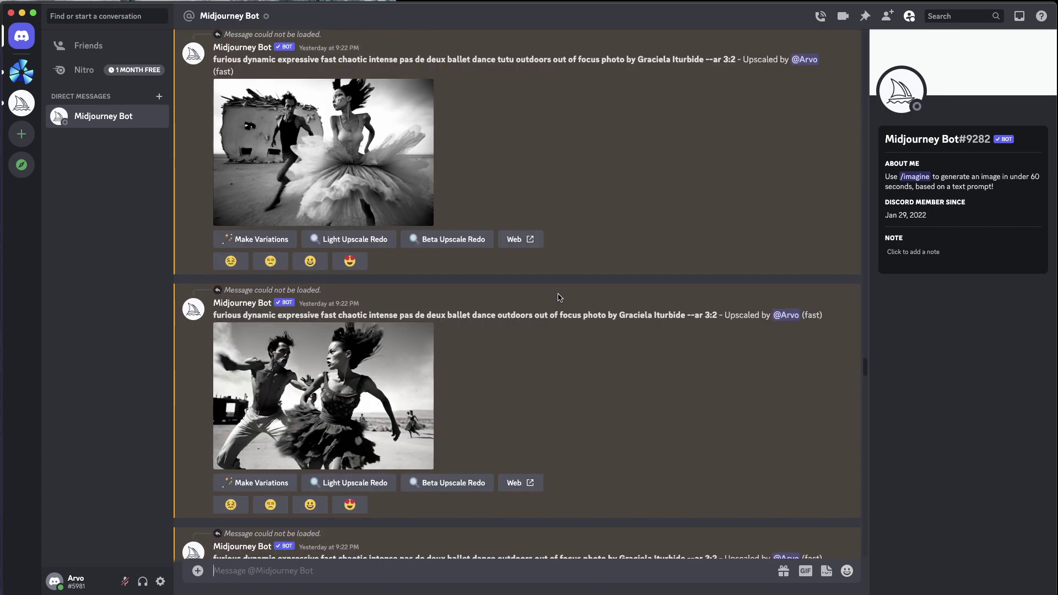
scroll(559, 298, up, 10)
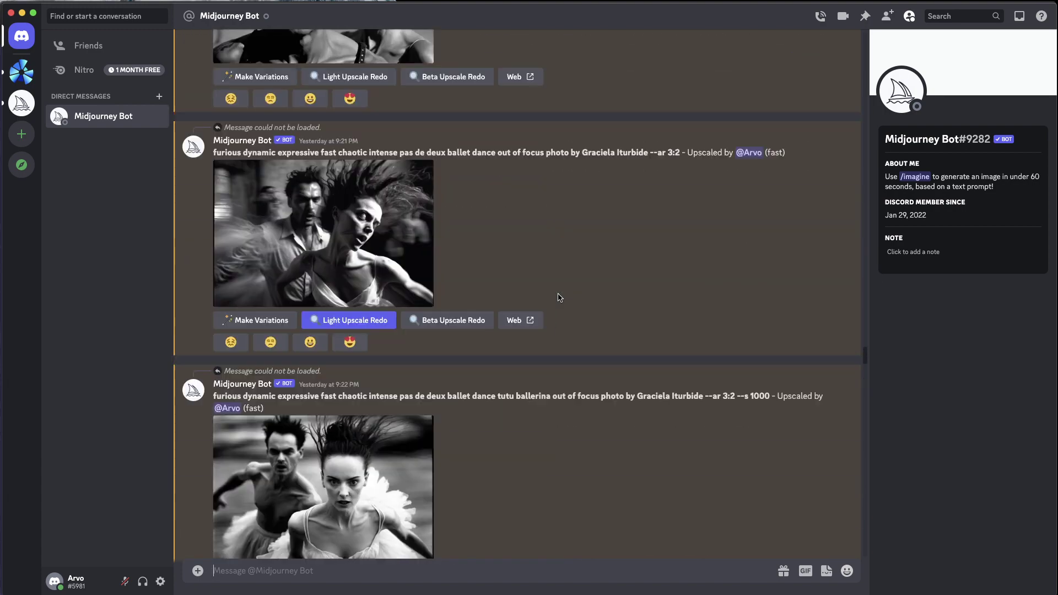
scroll(559, 298, up, 10)
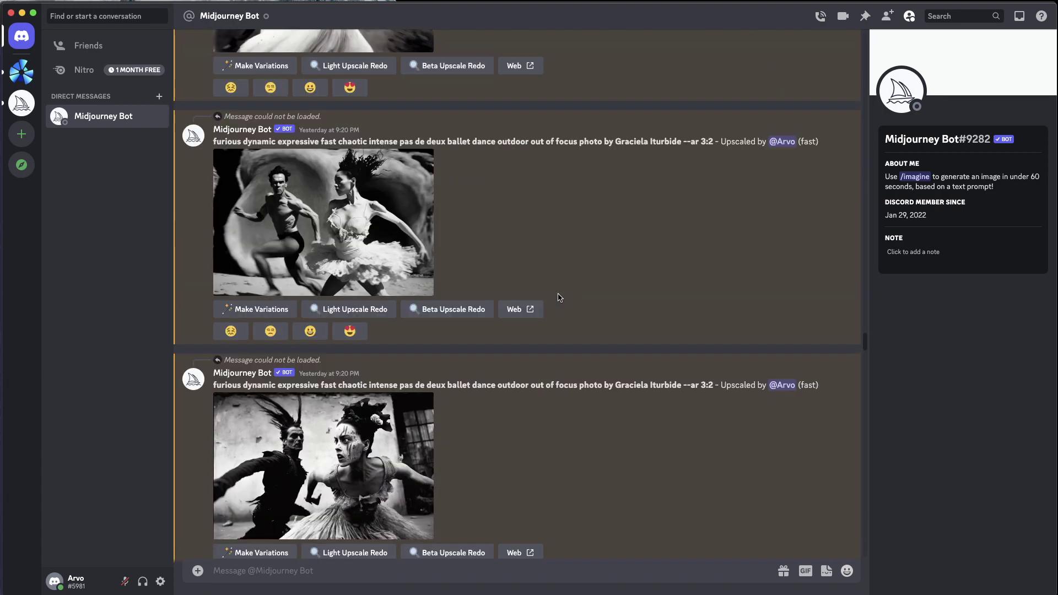
scroll(559, 297, up, 10)
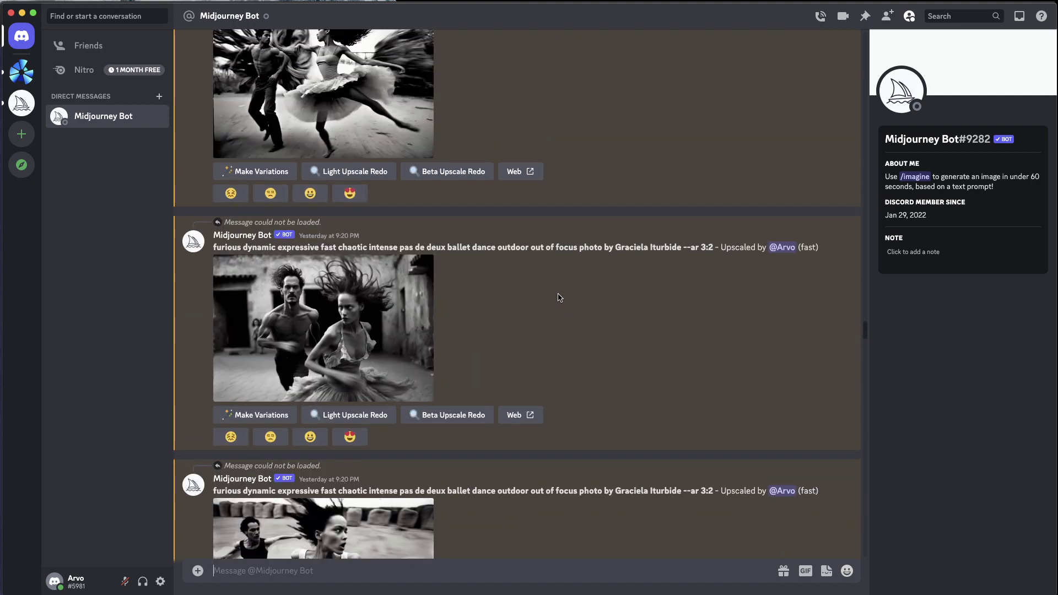
scroll(560, 298, up, 5)
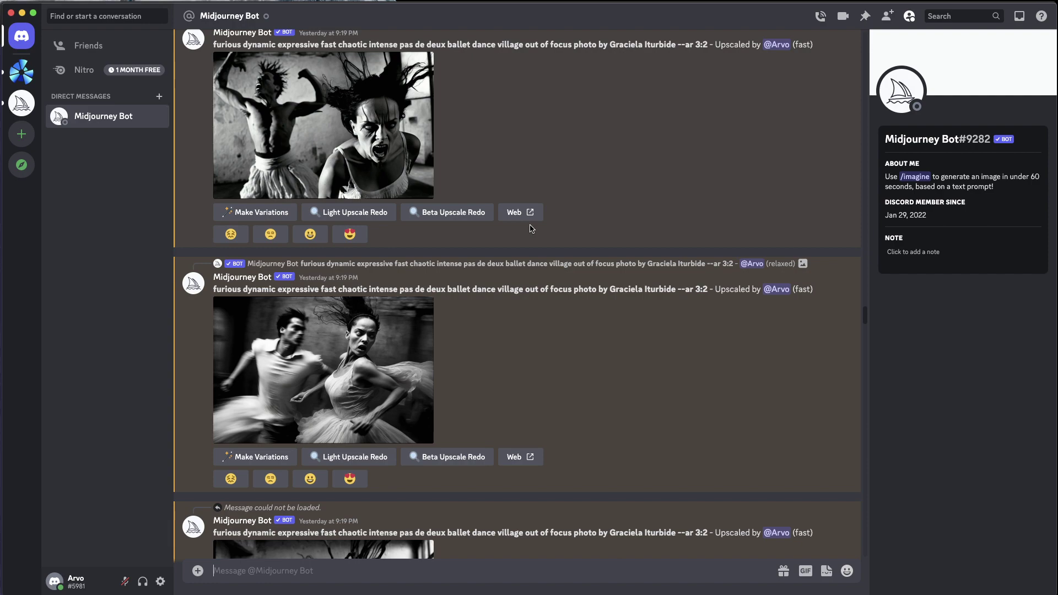
scroll(577, 254, up, 10)
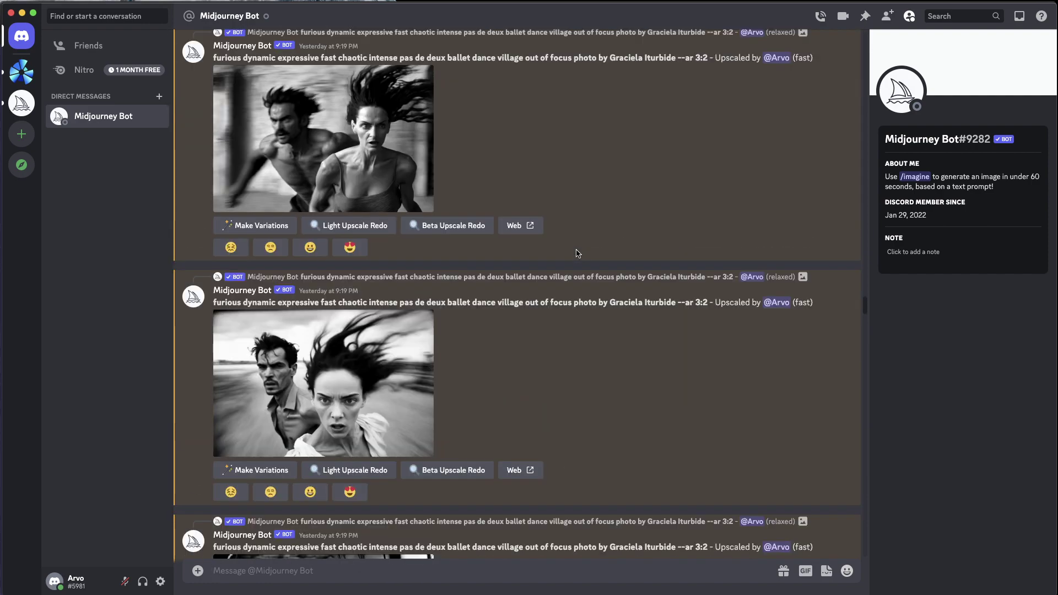
scroll(577, 253, up, 10)
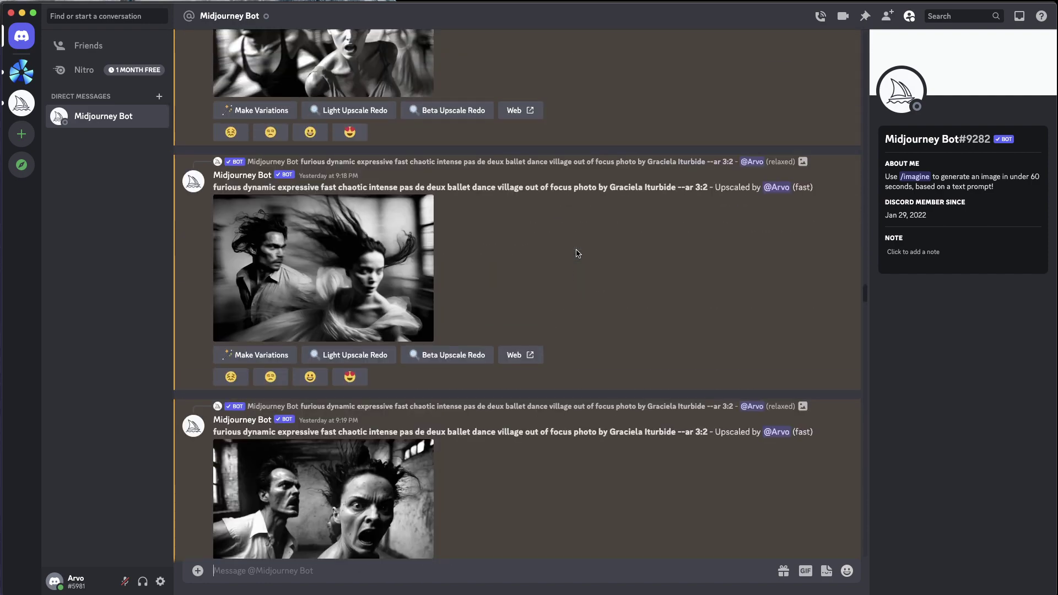
scroll(576, 253, up, 10)
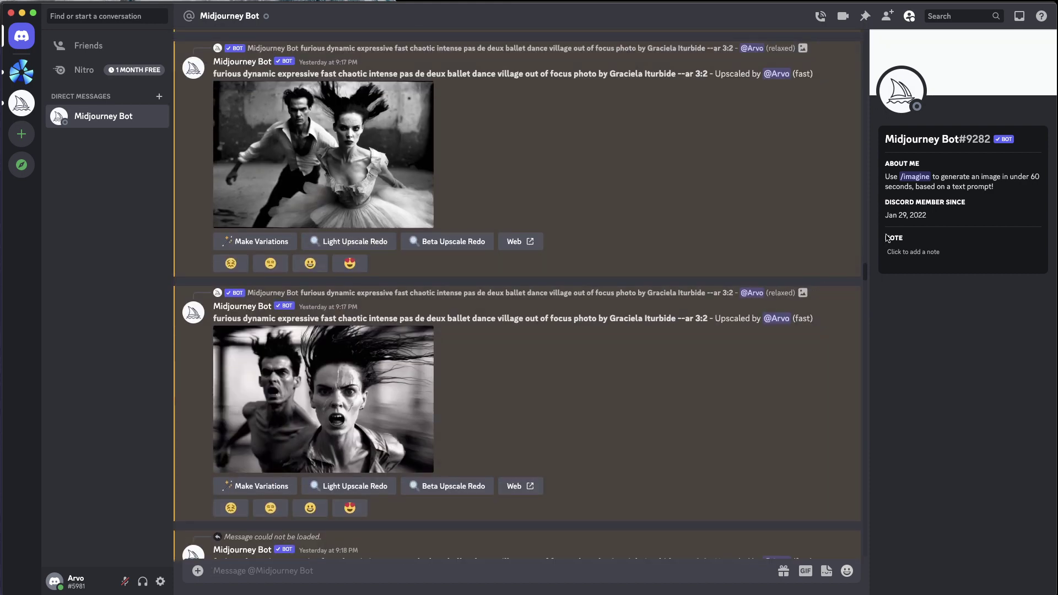
scroll(630, 319, up, 5)
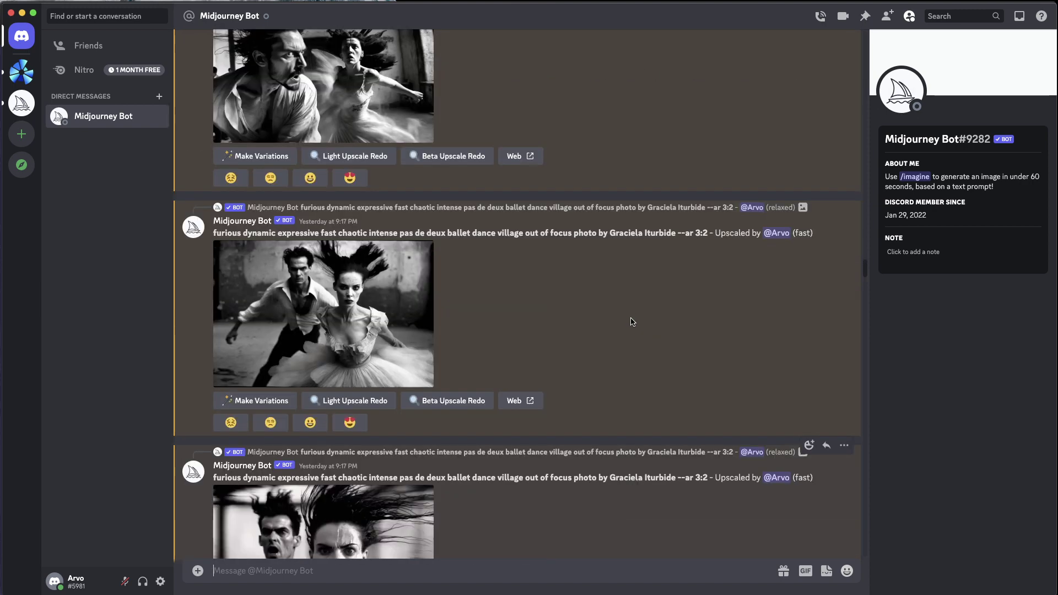
scroll(631, 321, down, 3)
scroll(631, 321, down, 2)
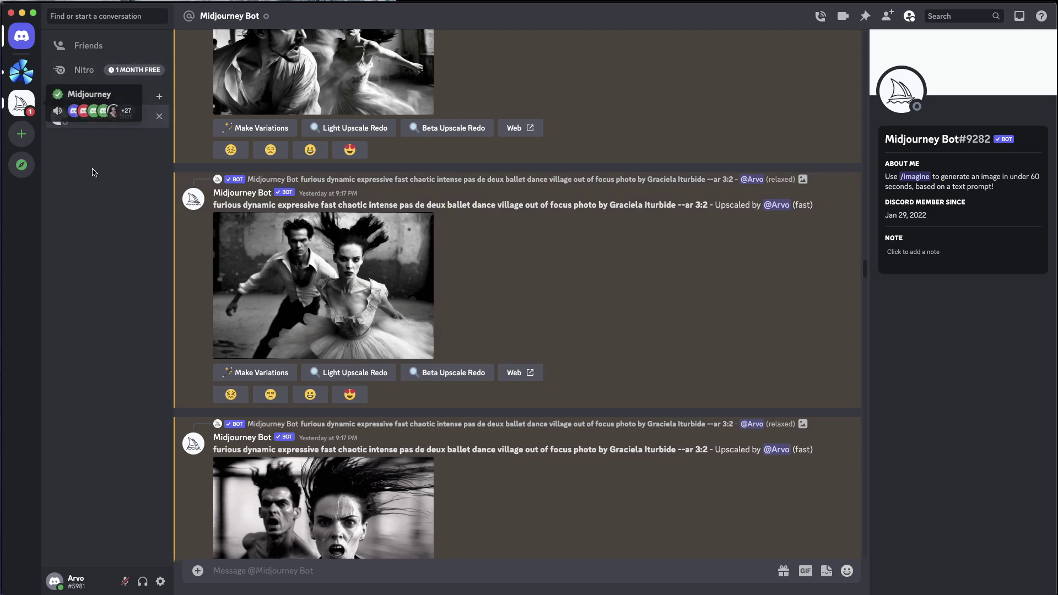
scroll(628, 261, down, 15)
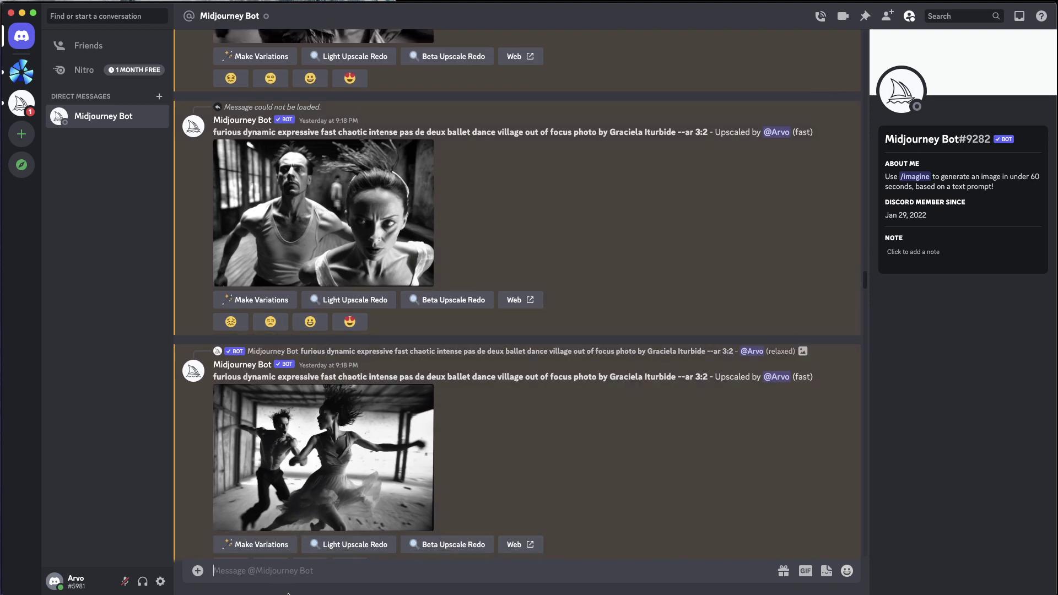
scroll(628, 455, down, 5)
scroll(628, 455, down, 15)
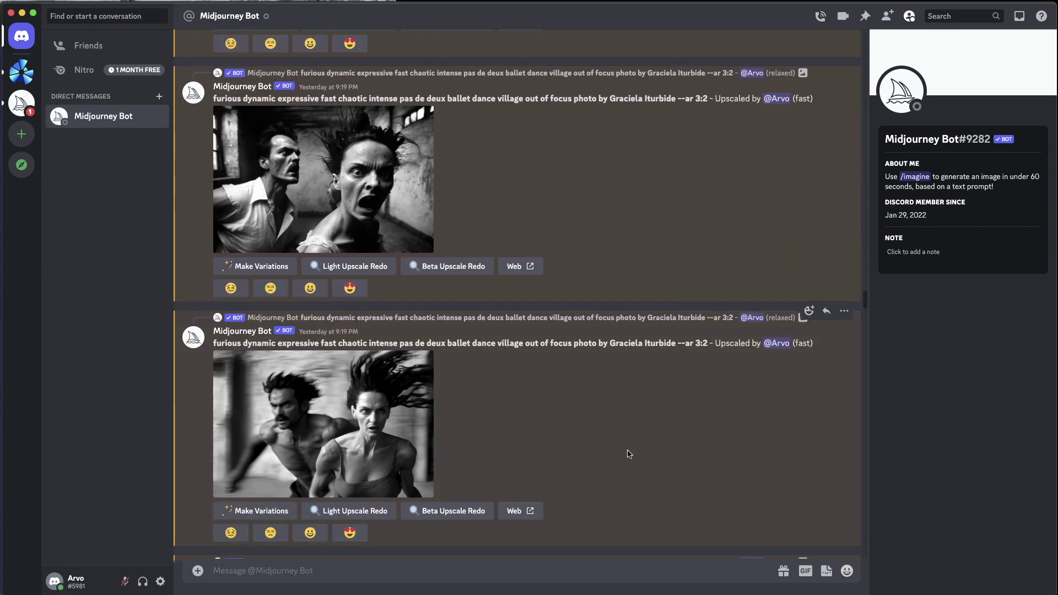
scroll(602, 460, down, 7)
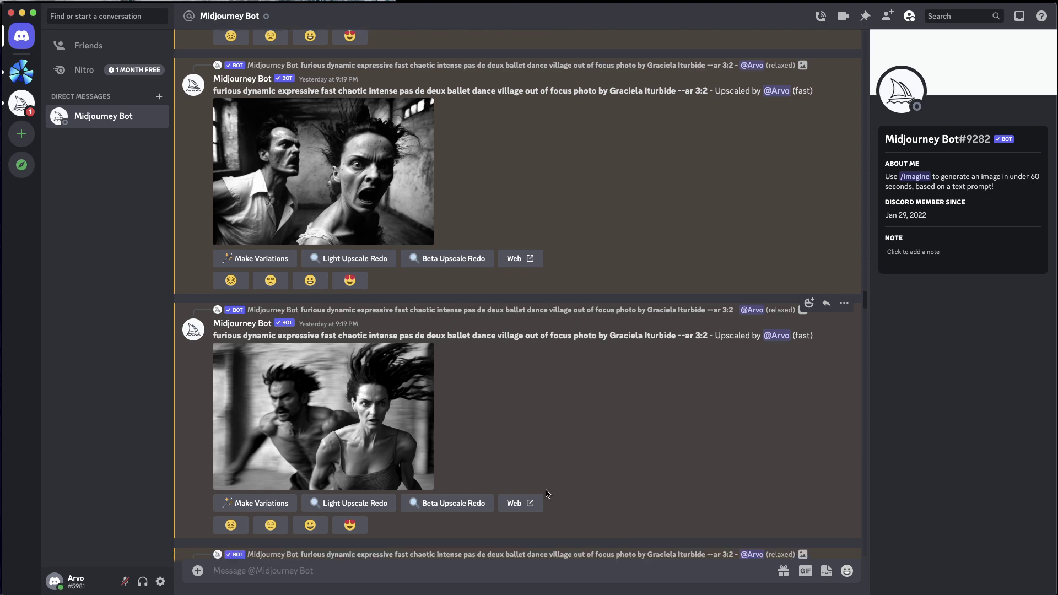
Step: Send the /settings command so the bot posts the Midjourney settings panel
text(/setting)
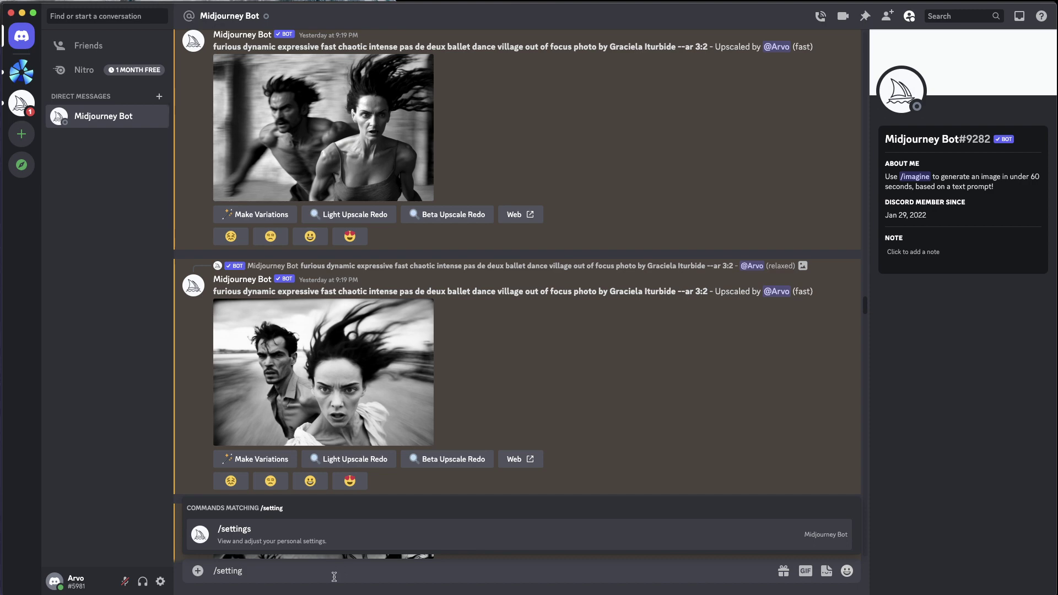
click(304, 540)
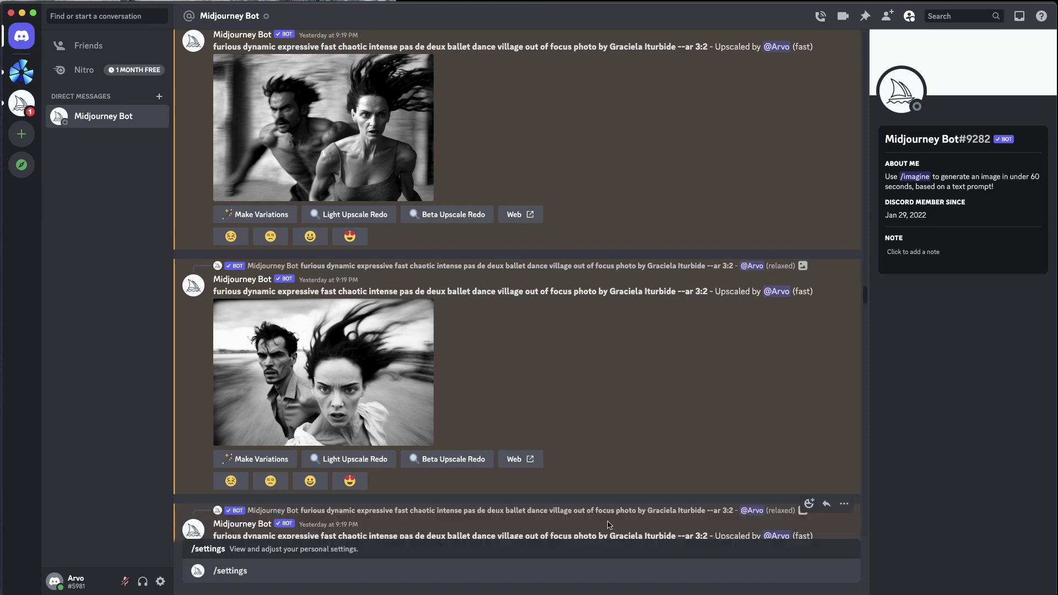
key(Return)
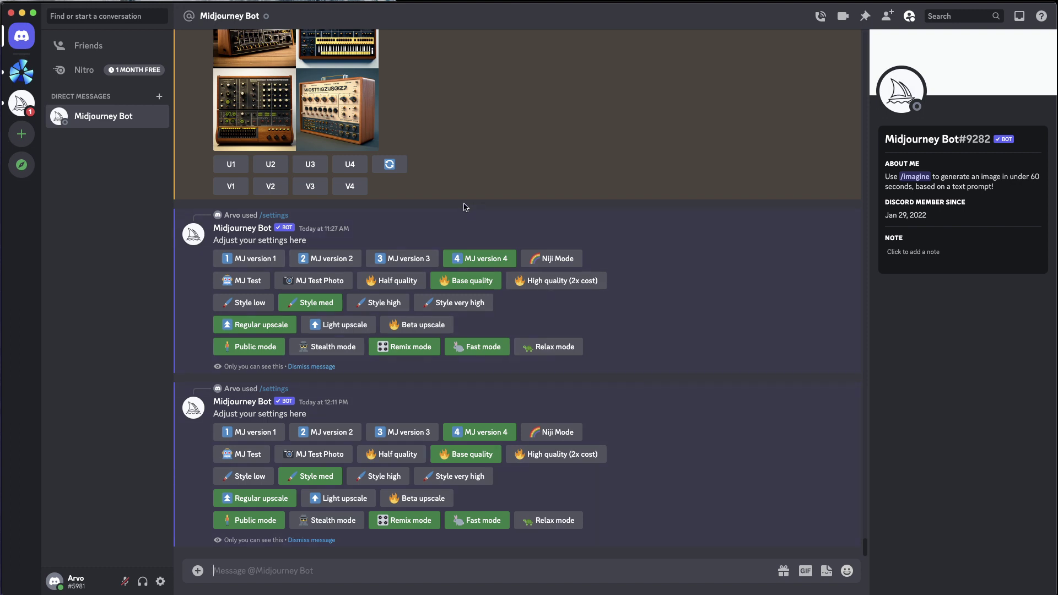
Step: Look over the settings panel, then return to the Midjourney server's newbies-112 channel
scroll(494, 249, up, 1)
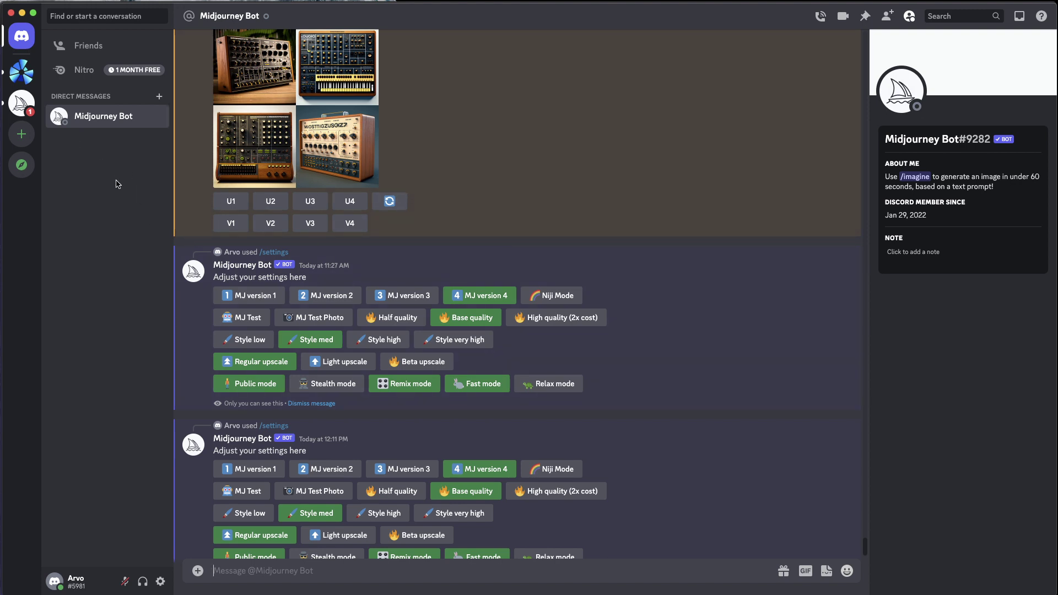
scroll(528, 234, down, 1)
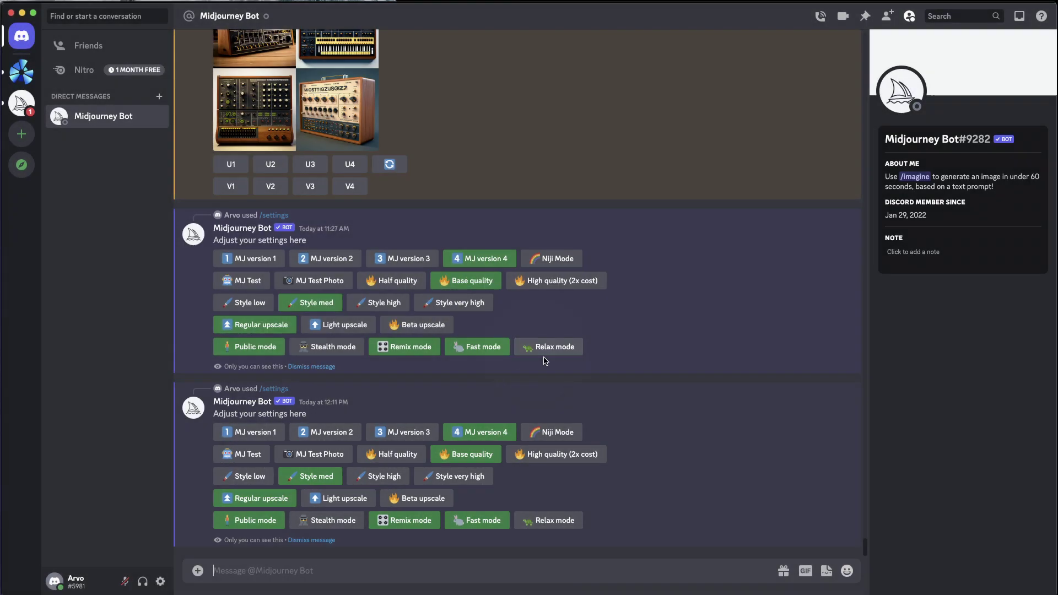
scroll(715, 404, up, 10)
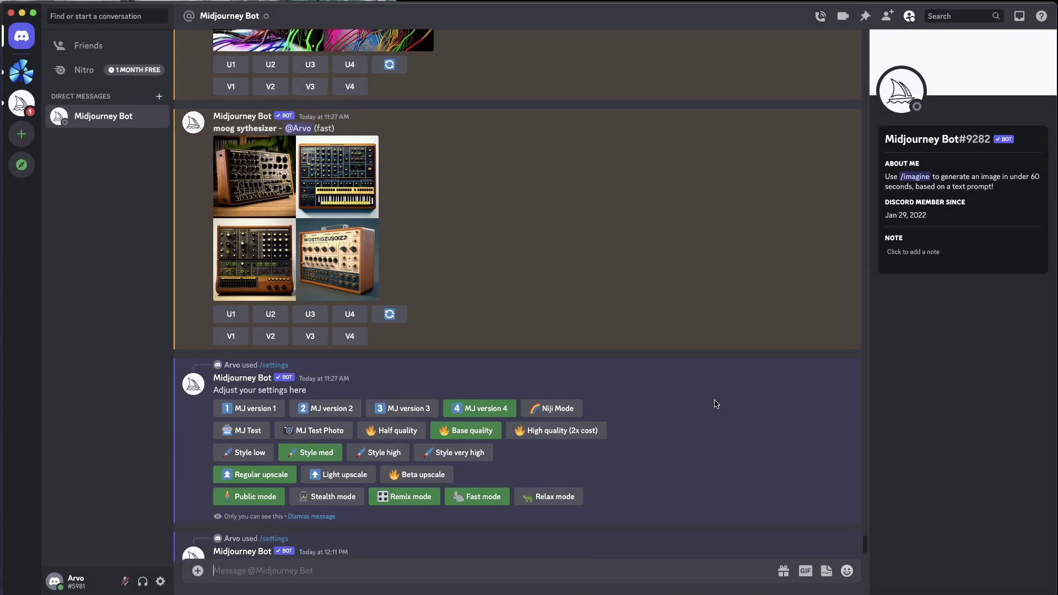
scroll(715, 404, down, 8)
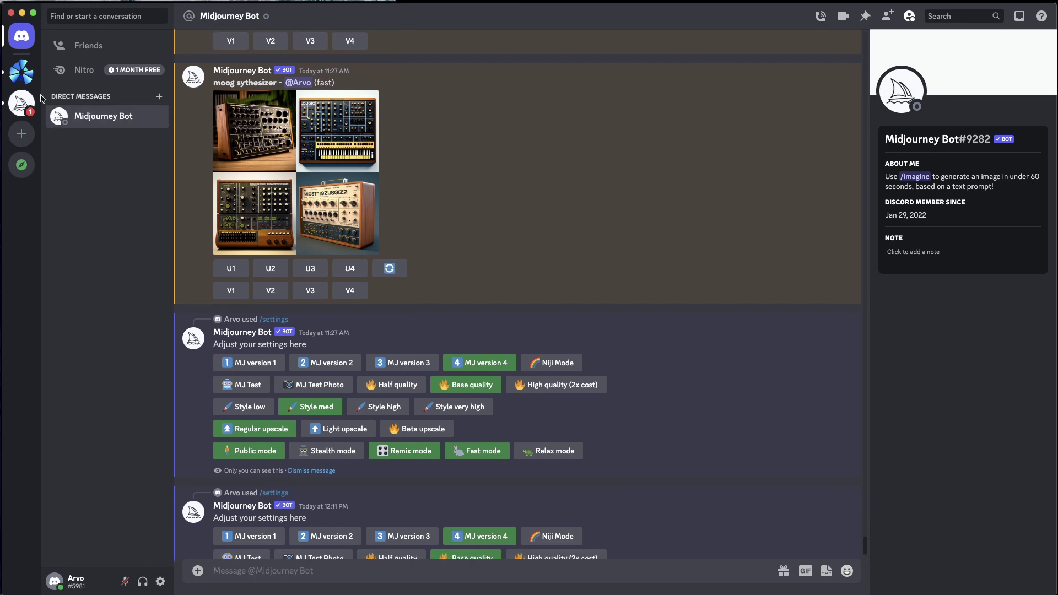
click(22, 102)
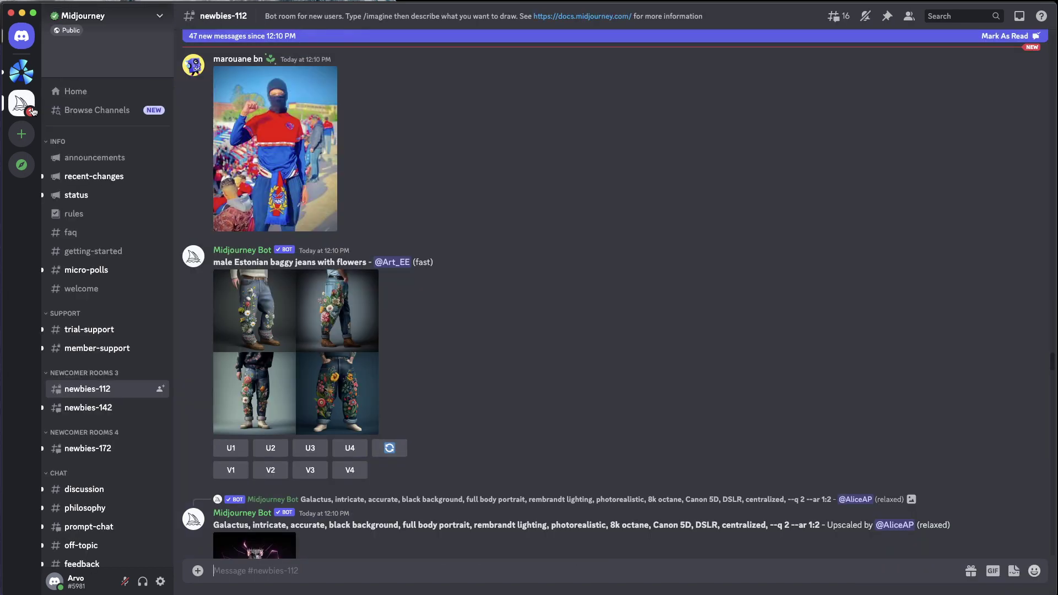
scroll(152, 323, down, 5)
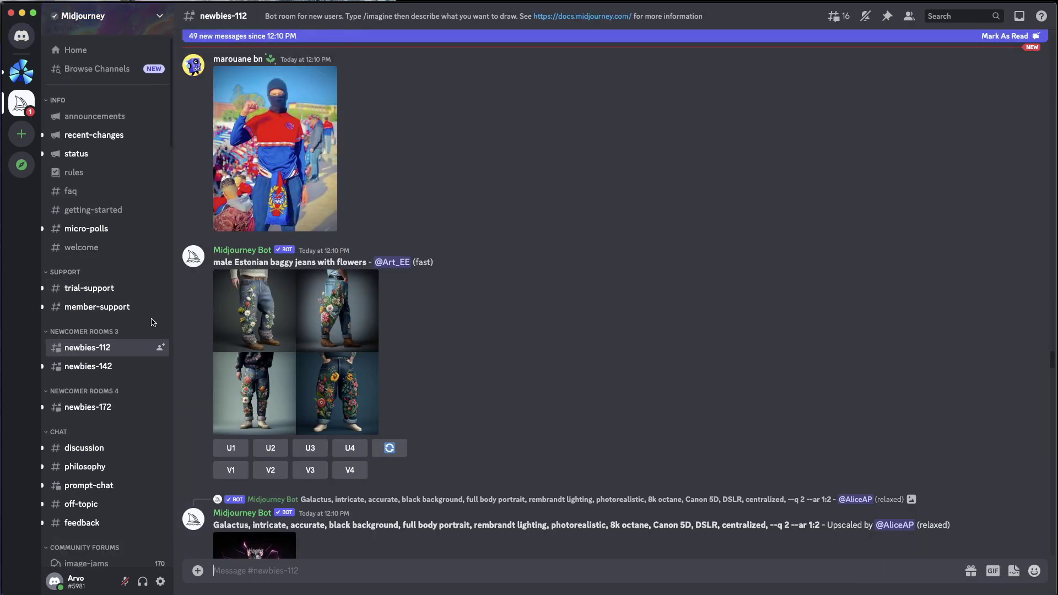